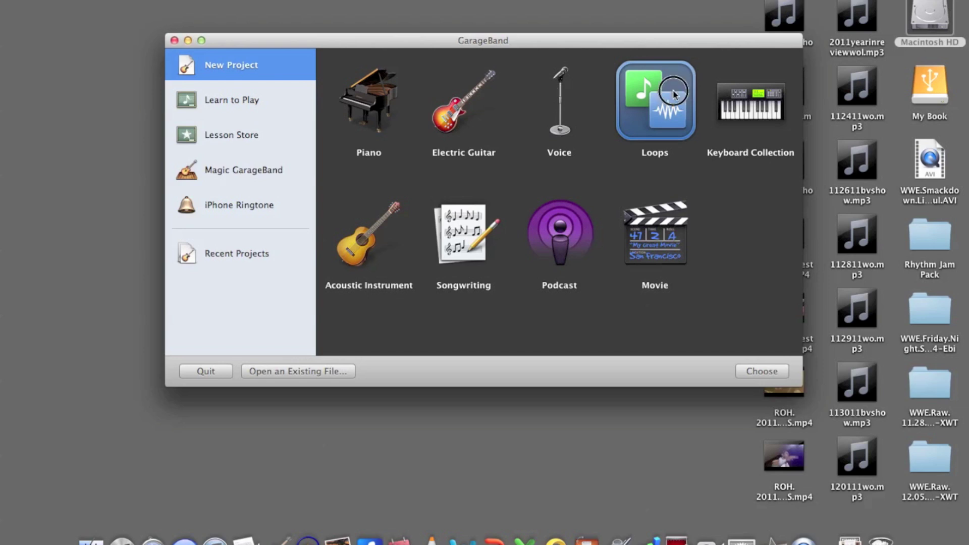
Start a Loops project saved as 'Song Title' in the GarageBand folder, at 150 bpm, 4/4, C major
click(762, 372)
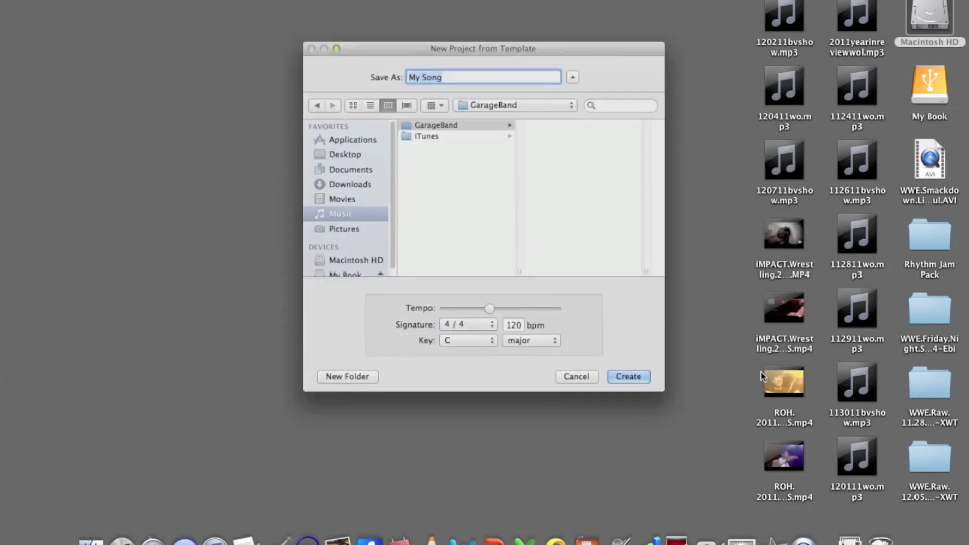
text(Song Ti)
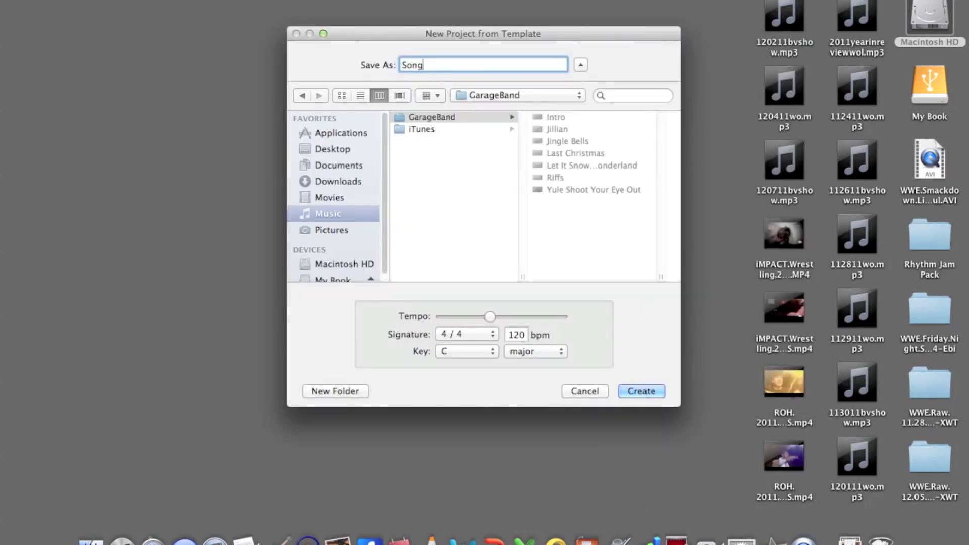
text(tle)
click(461, 116)
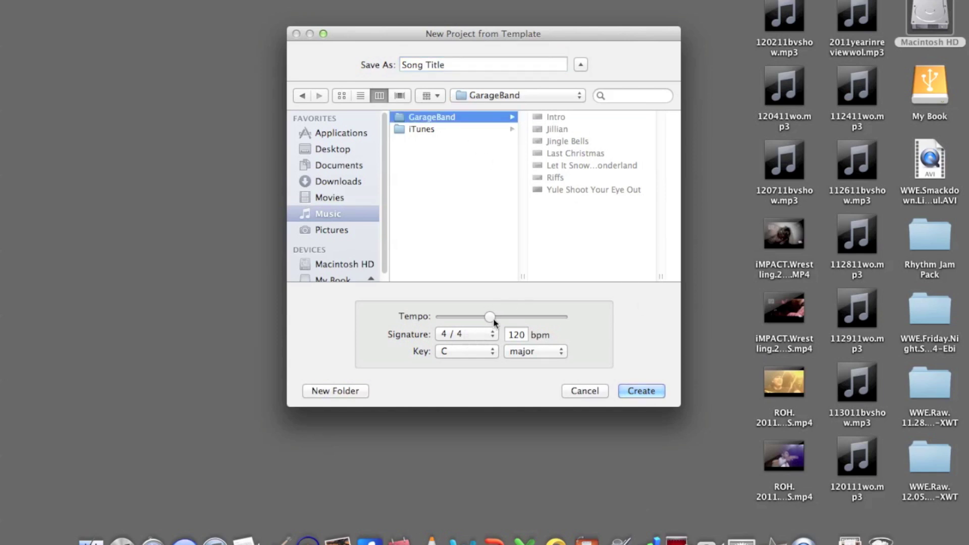
drag(494, 321, 512, 320)
click(484, 334)
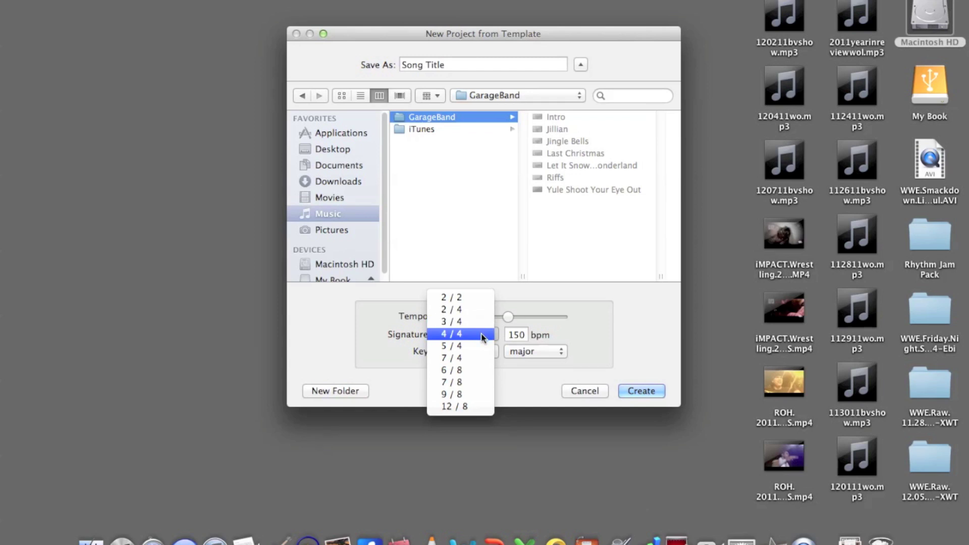
click(482, 334)
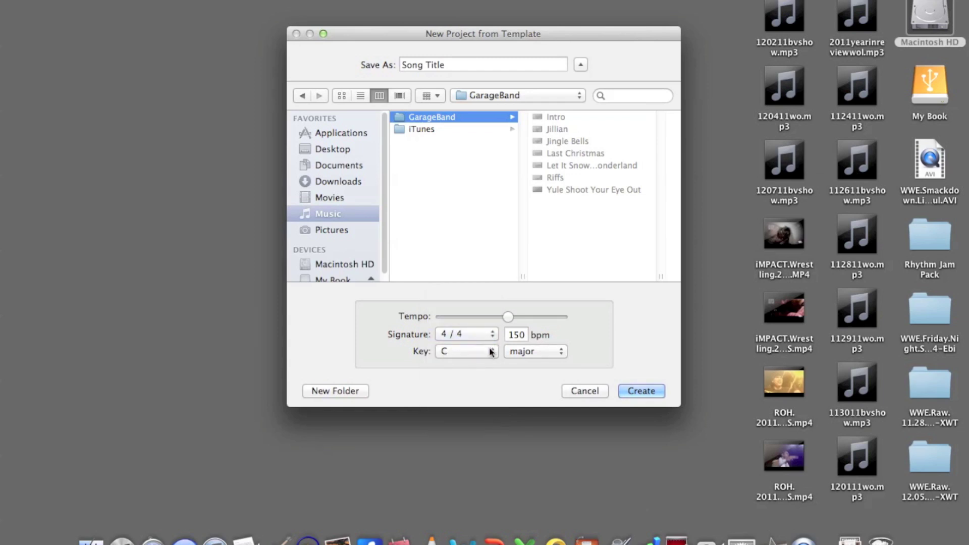
click(647, 393)
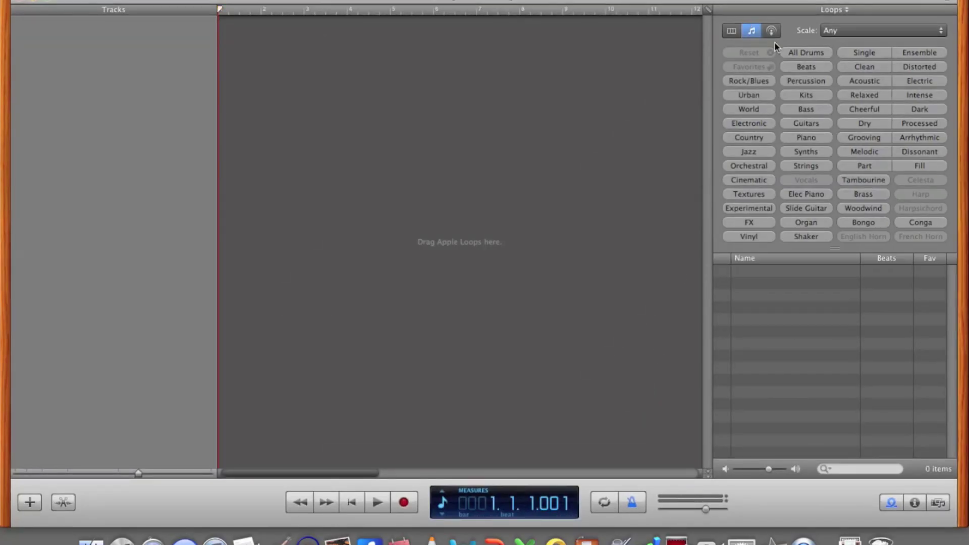
Filter loops to All Drums, preview 70s Ballad Drums 01, and place it at the song start
click(795, 55)
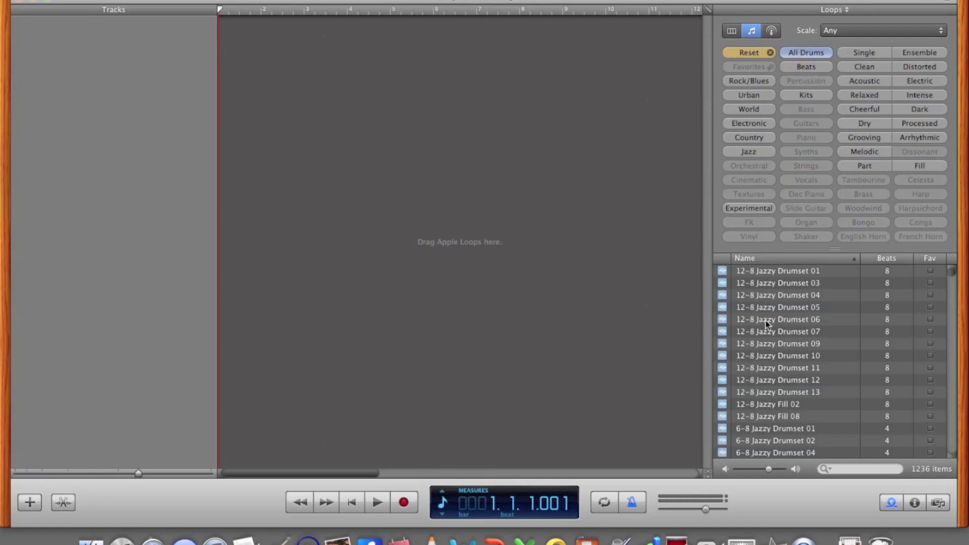
scroll(765, 323, down, 10)
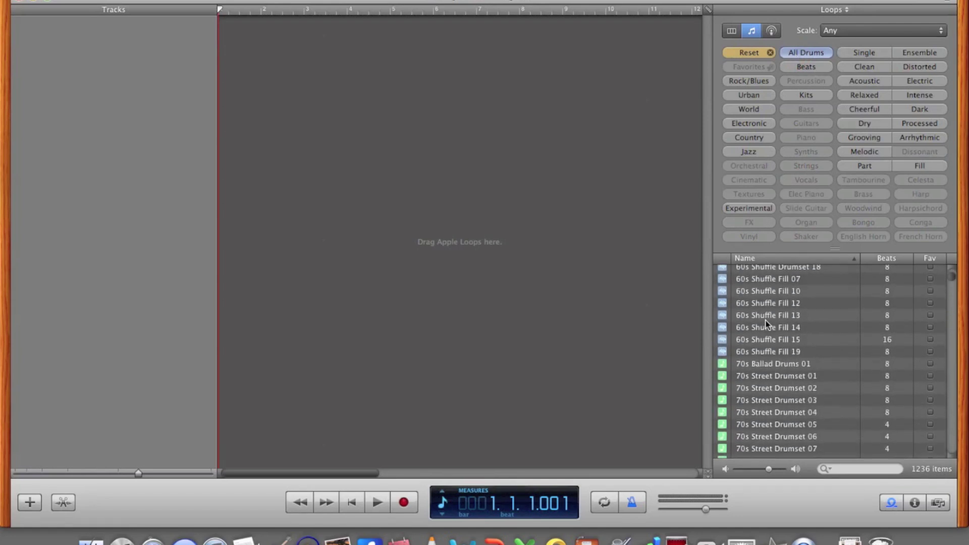
scroll(766, 324, down, 1)
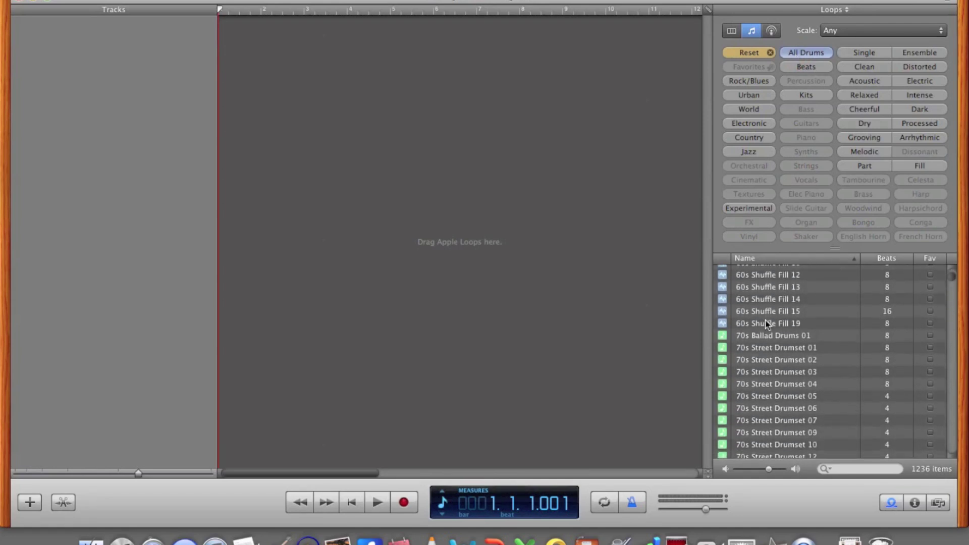
click(736, 340)
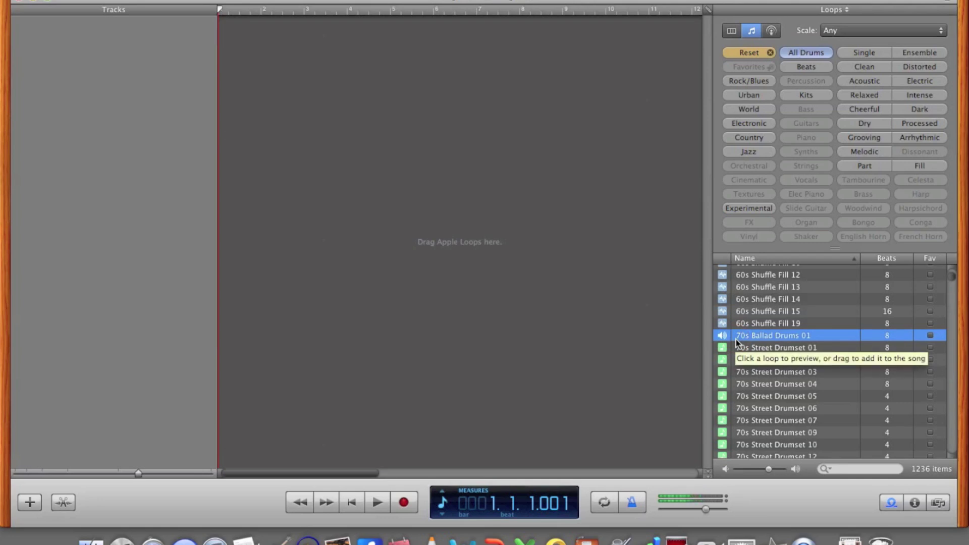
drag(736, 341, 219, 31)
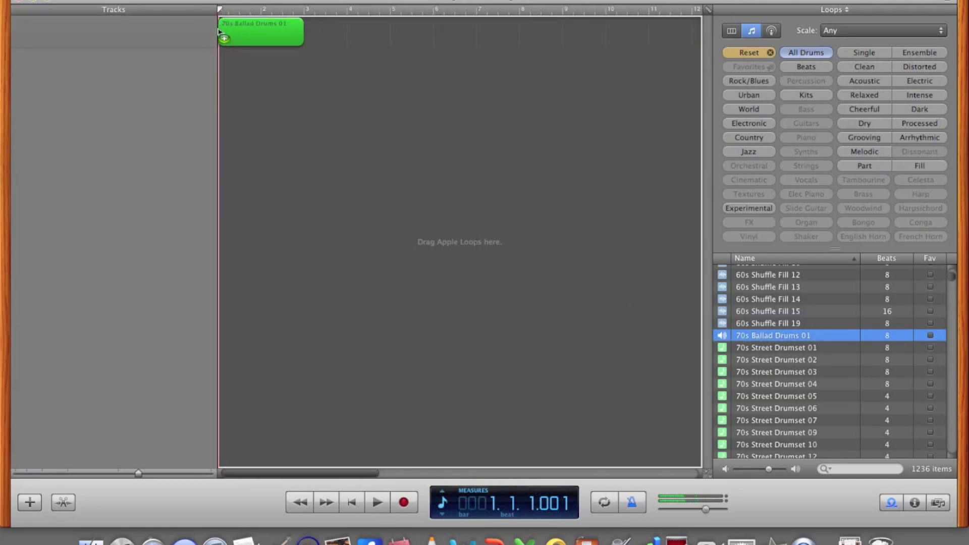
drag(219, 31, 220, 34)
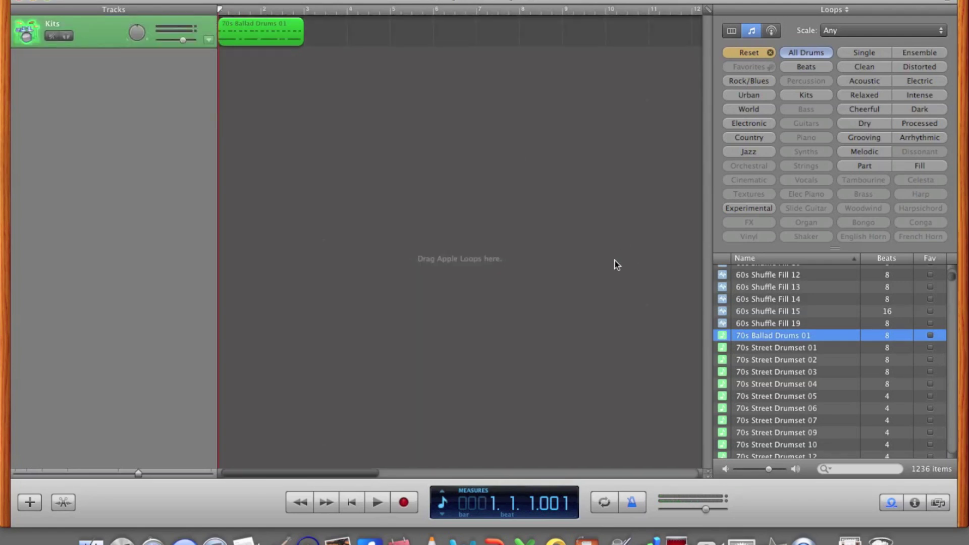
Change the drum track's instrument to Drum Kits > Rock Kit and show its Edit settings
click(916, 505)
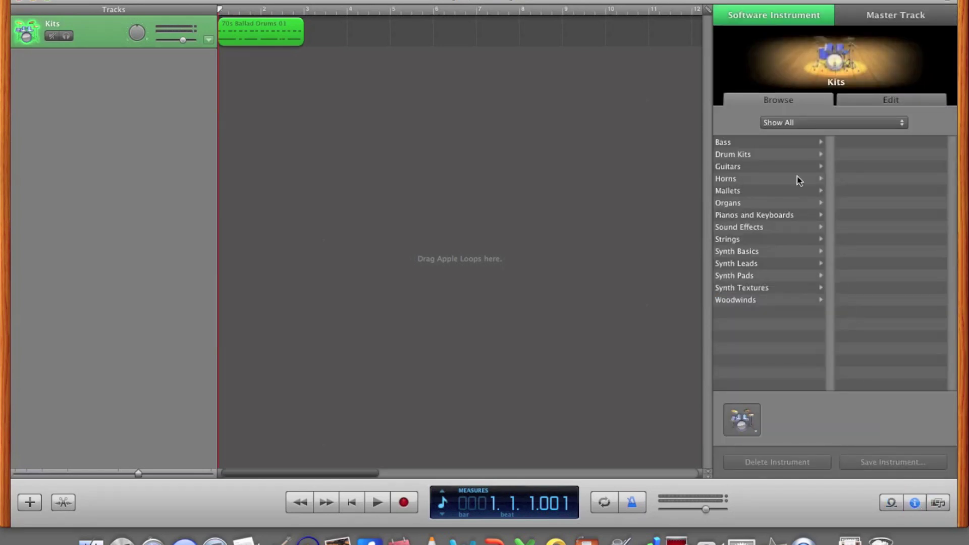
click(783, 156)
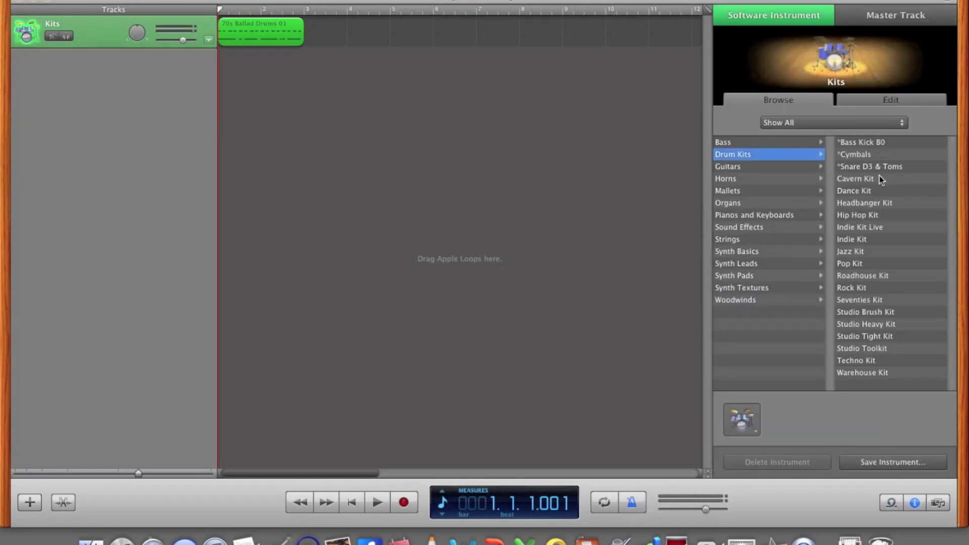
click(873, 291)
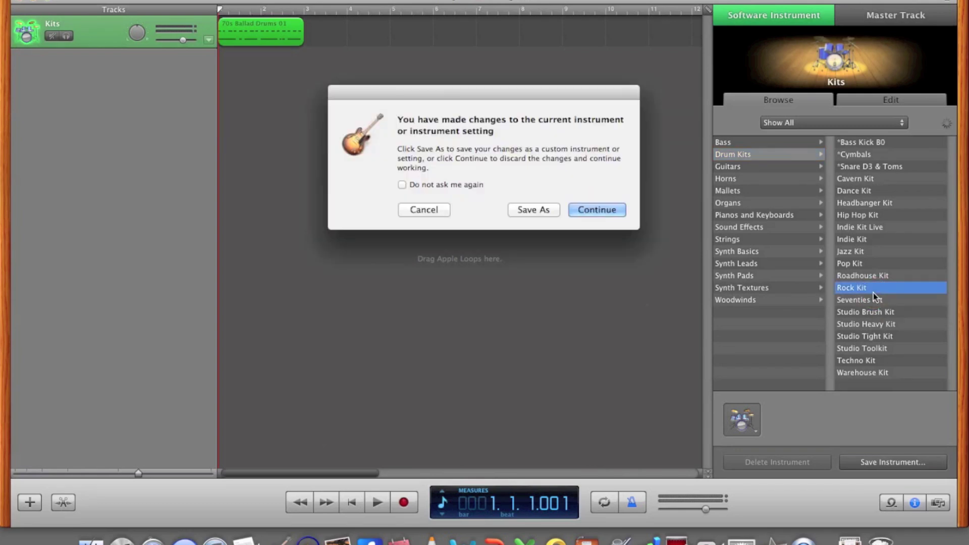
click(611, 214)
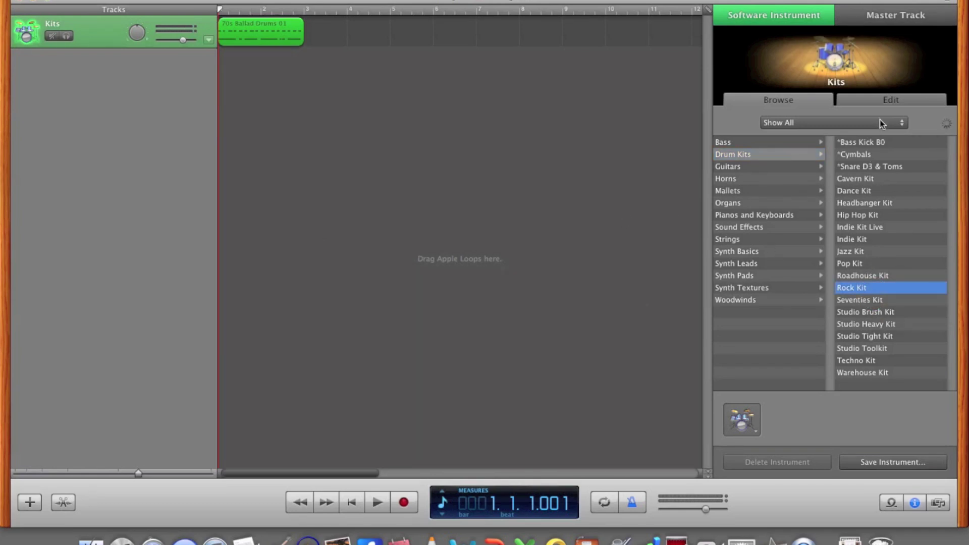
click(883, 101)
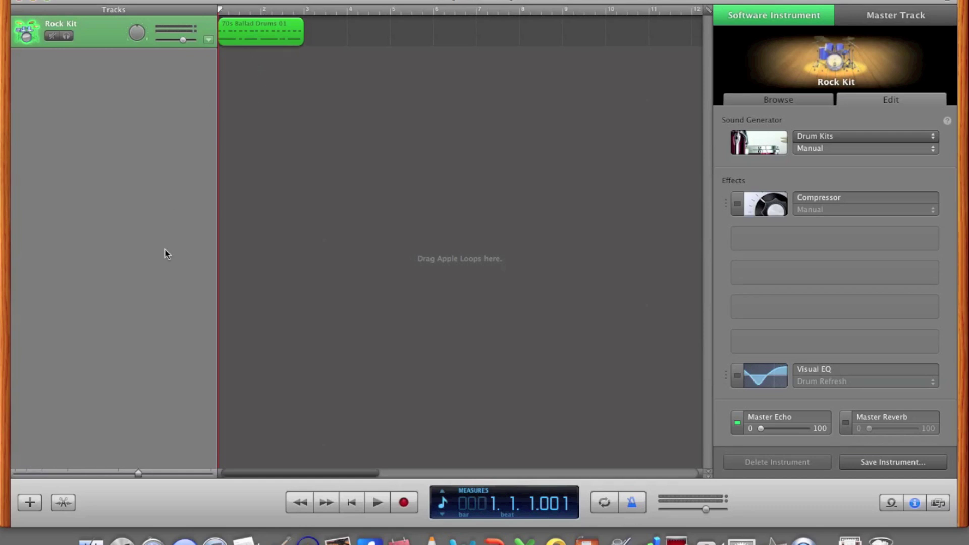
Open the drum region in an enlarged Piano Roll and cut one drum note
drag(139, 475, 156, 474)
click(63, 502)
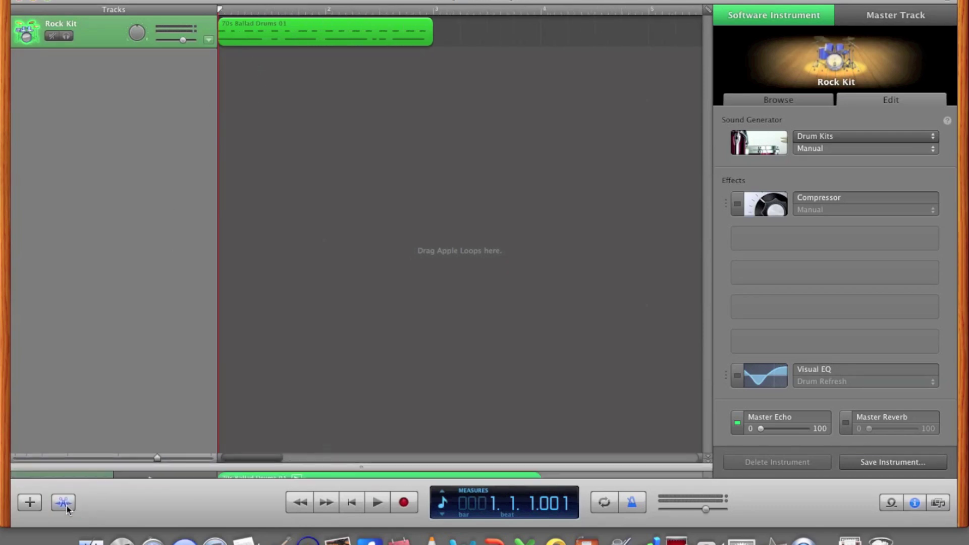
drag(341, 276, 346, 145)
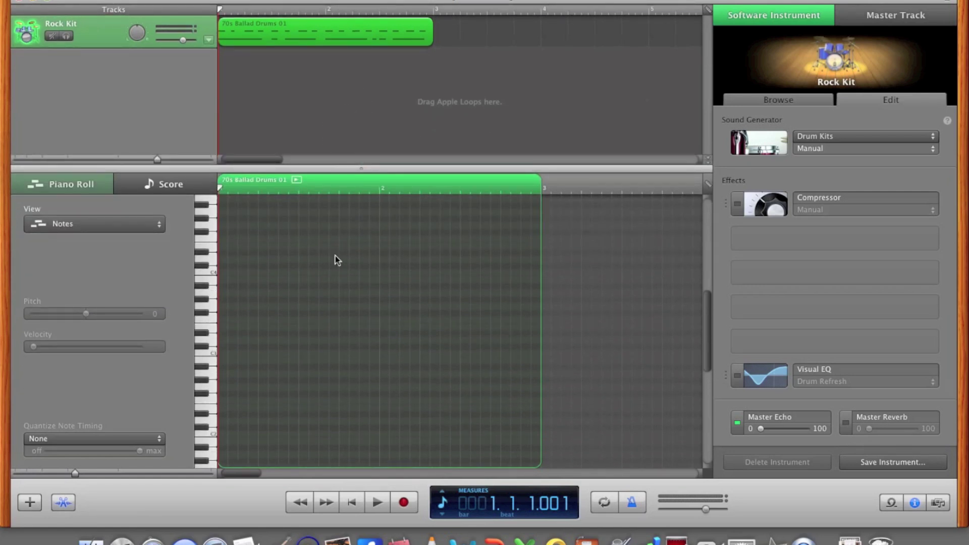
scroll(414, 353, down, 3)
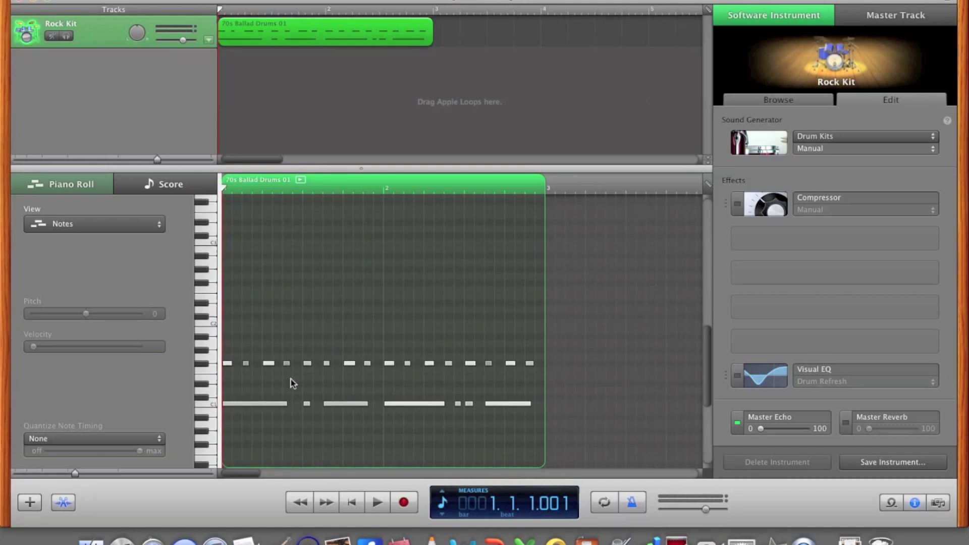
click(267, 363)
click(138, 1)
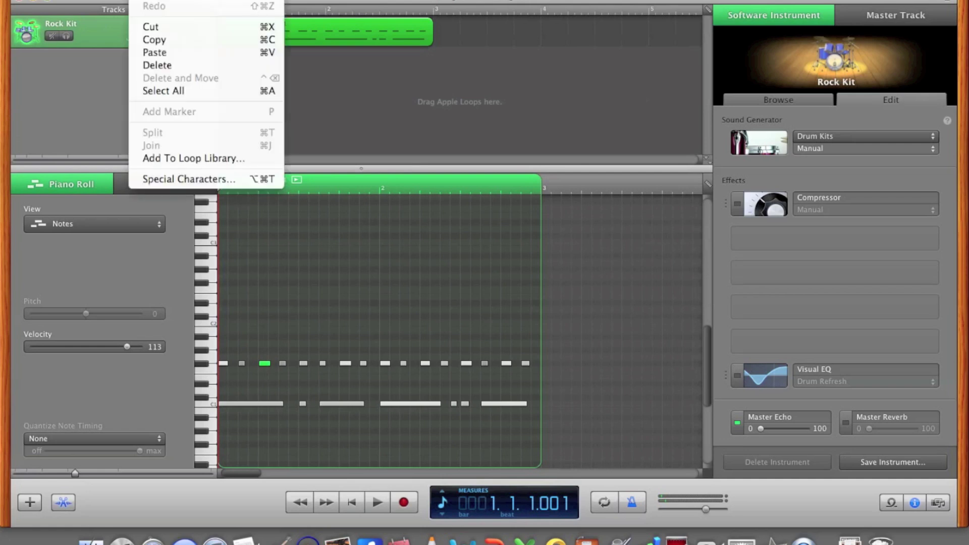
click(151, 27)
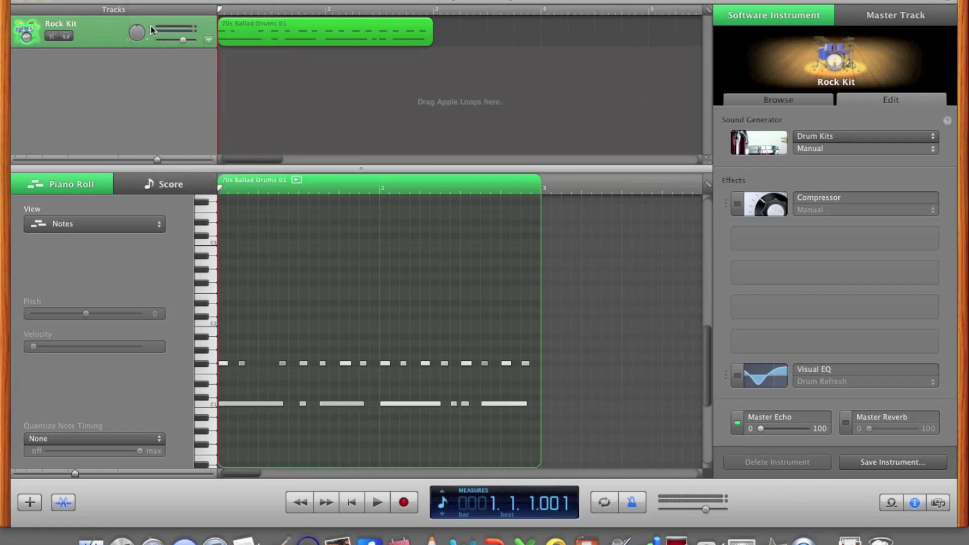
Delete the entire 70s Ballad Drums 01 region from the Rock Kit track
click(297, 73)
click(310, 43)
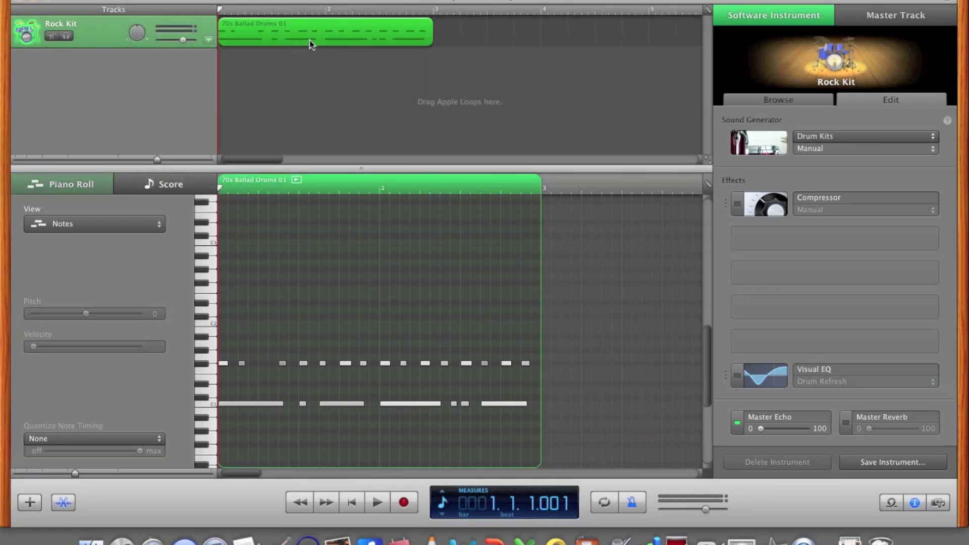
click(139, 1)
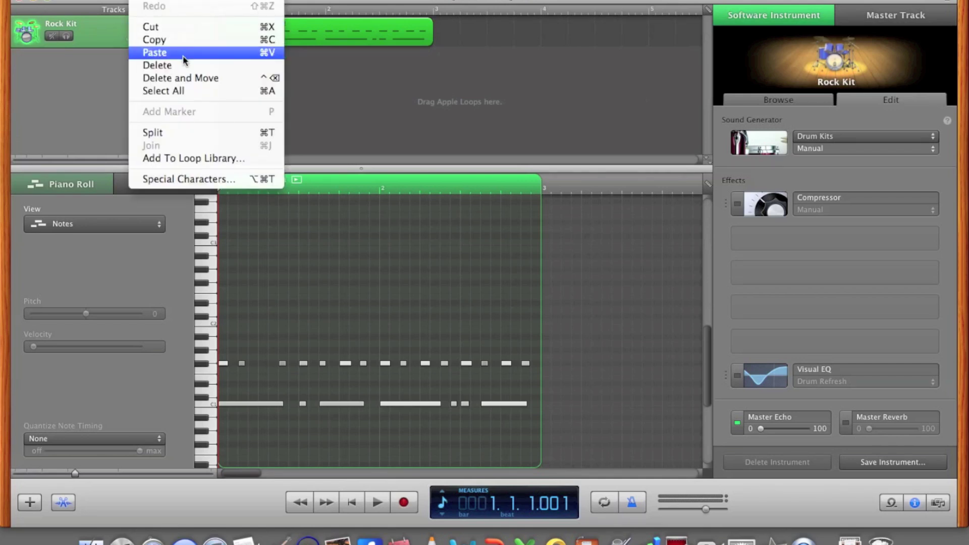
click(185, 69)
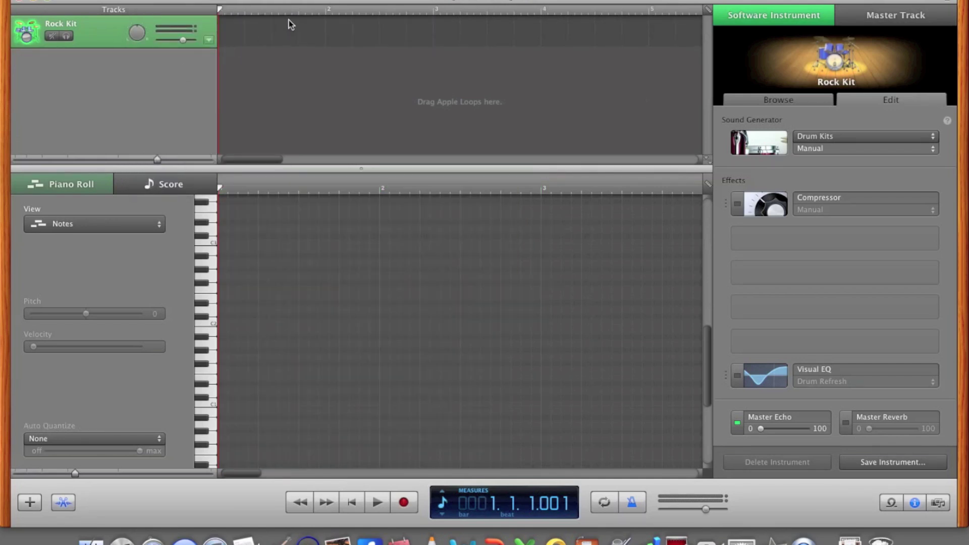
Paste a MIDI region at bar 2 and make its note longer, velocity 127, on C#1
drag(290, 11, 326, 16)
click(146, 0)
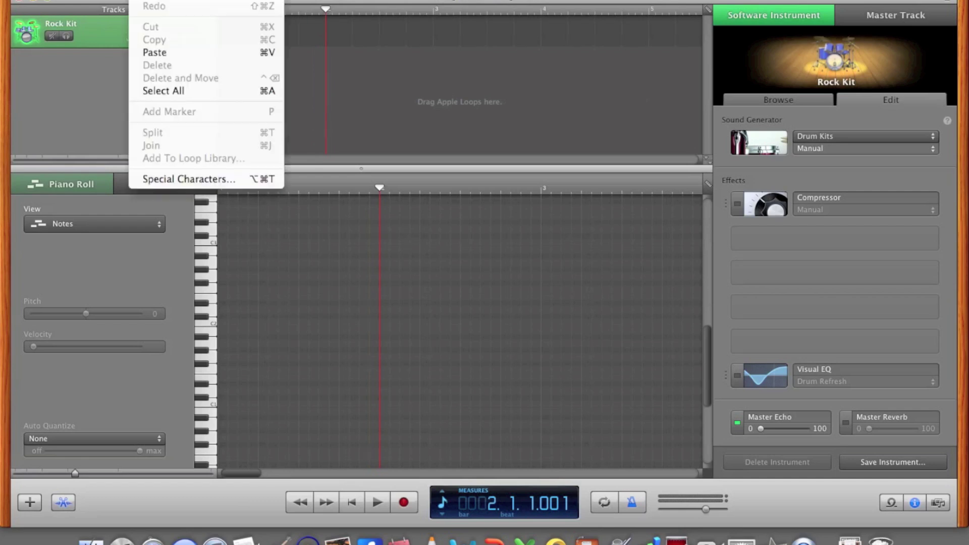
click(162, 52)
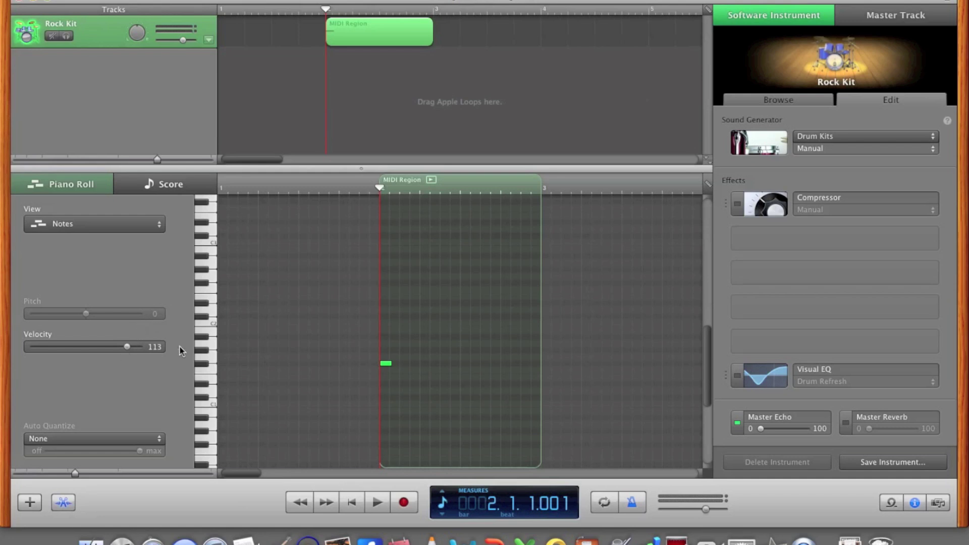
click(389, 370)
click(386, 363)
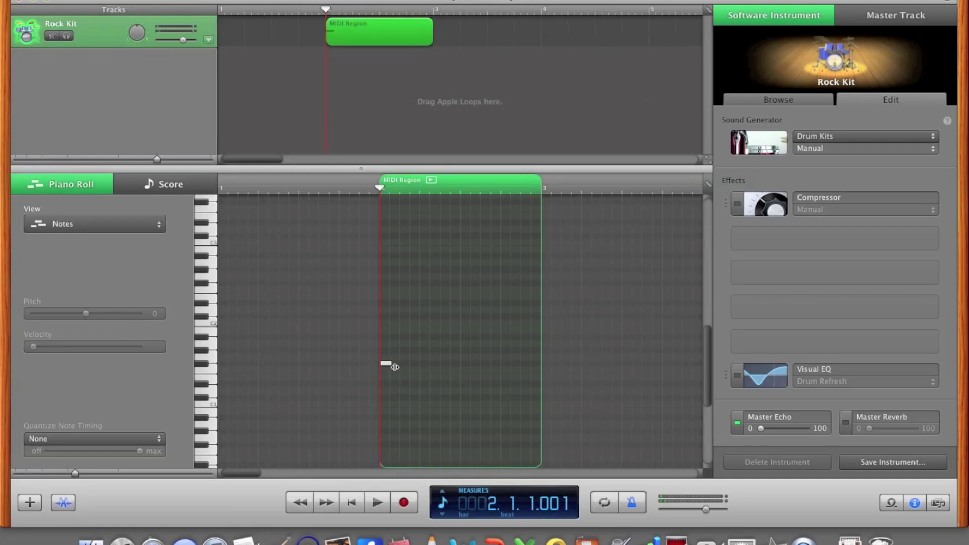
click(393, 364)
drag(393, 364, 399, 363)
drag(128, 347, 140, 346)
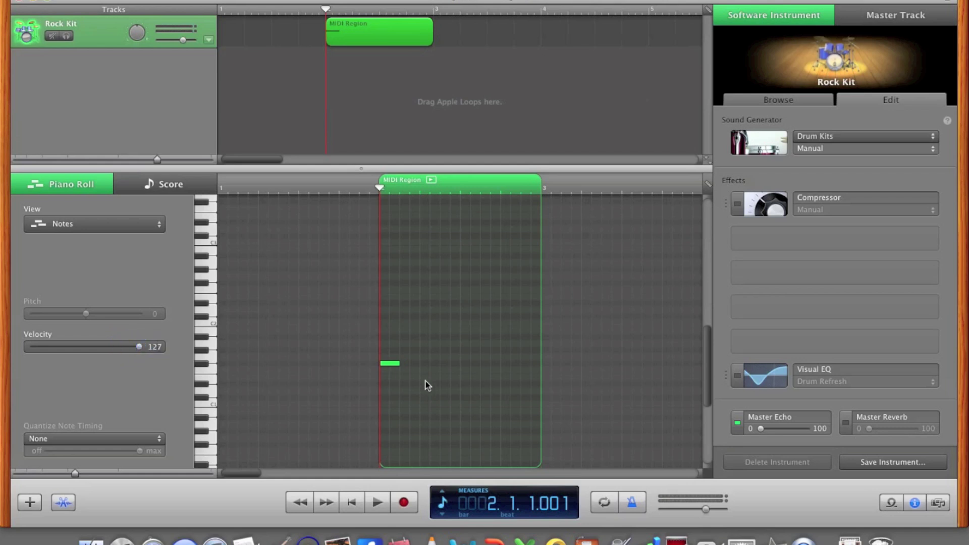
click(390, 364)
drag(390, 369, 388, 418)
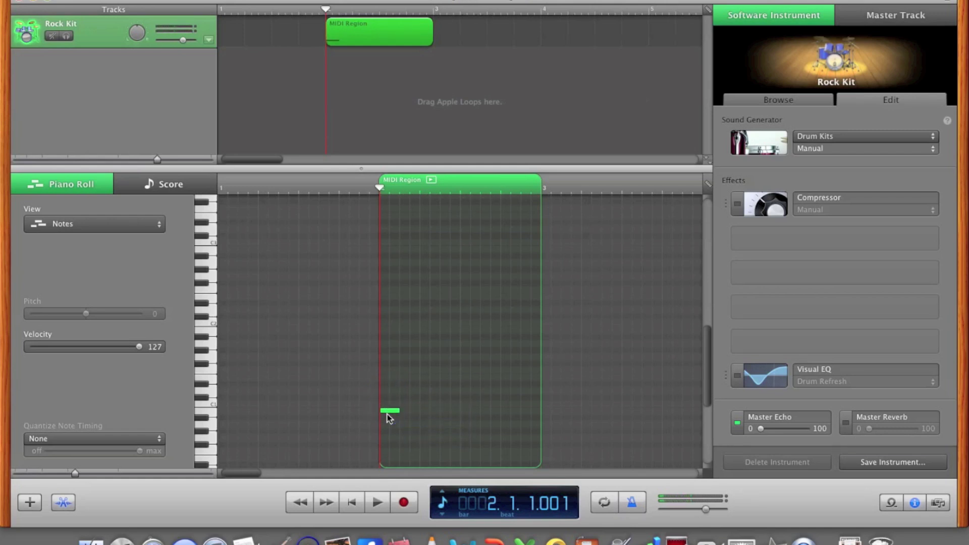
Copy the C#1 note and paste repeated copies in a row along the bar
click(150, 4)
click(156, 39)
click(400, 190)
click(150, 4)
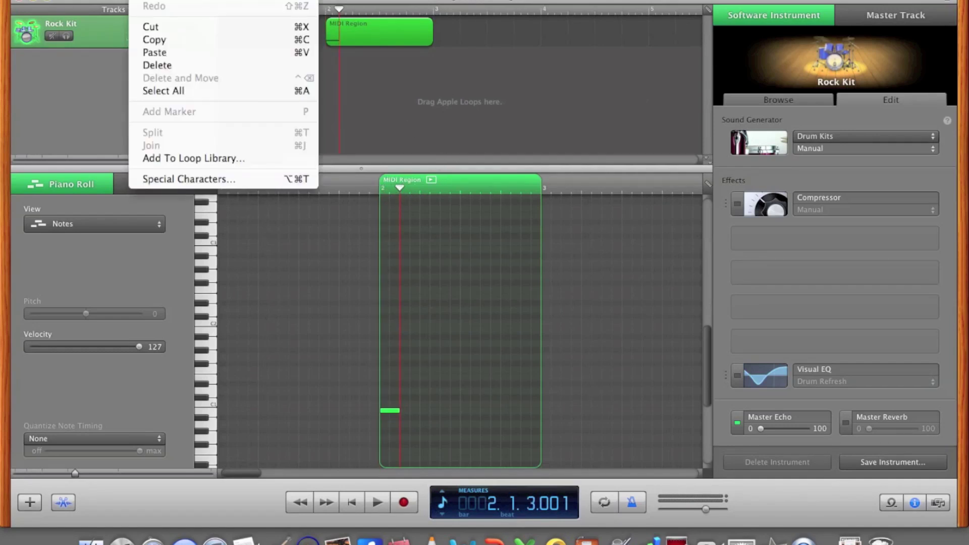
click(166, 54)
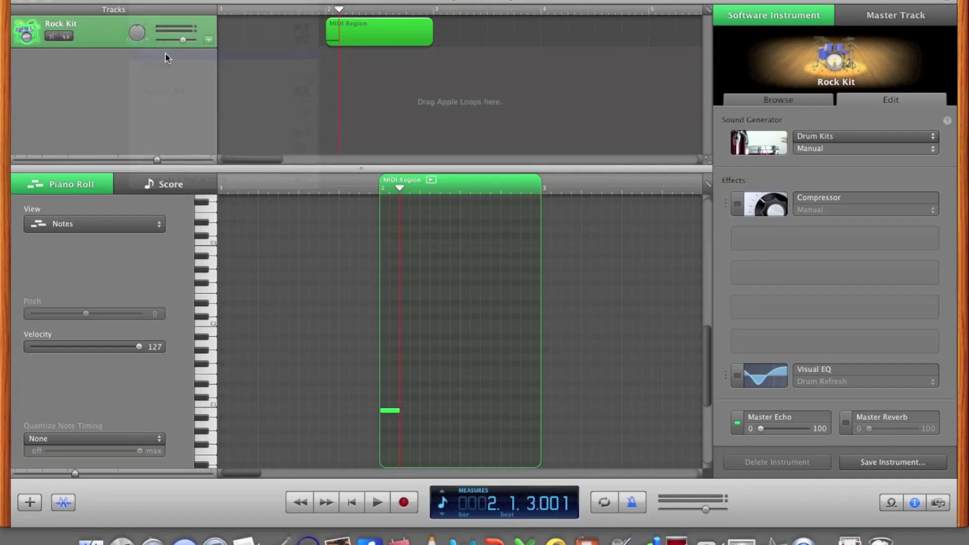
key(super+v)
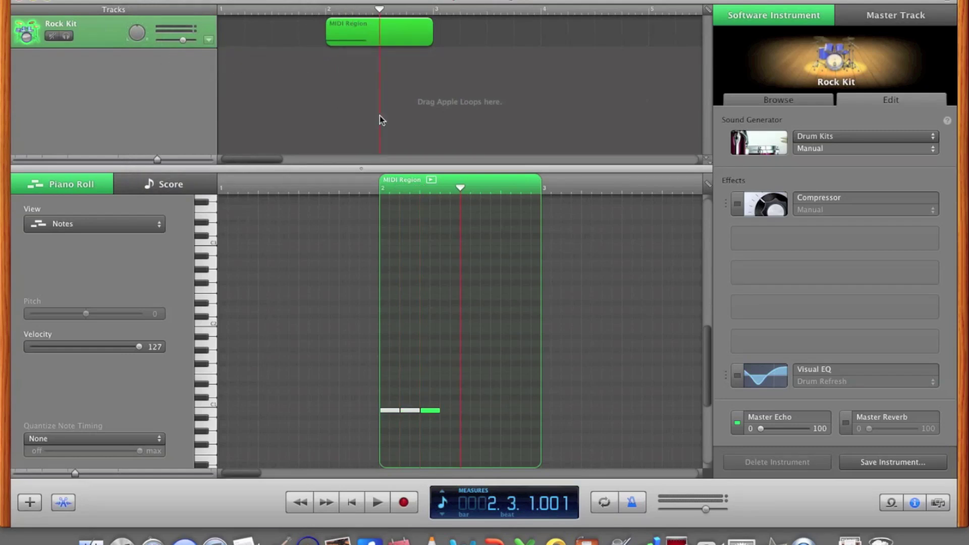
click(439, 187)
key(super+v)
key(super+v)
key(Right)
click(442, 192)
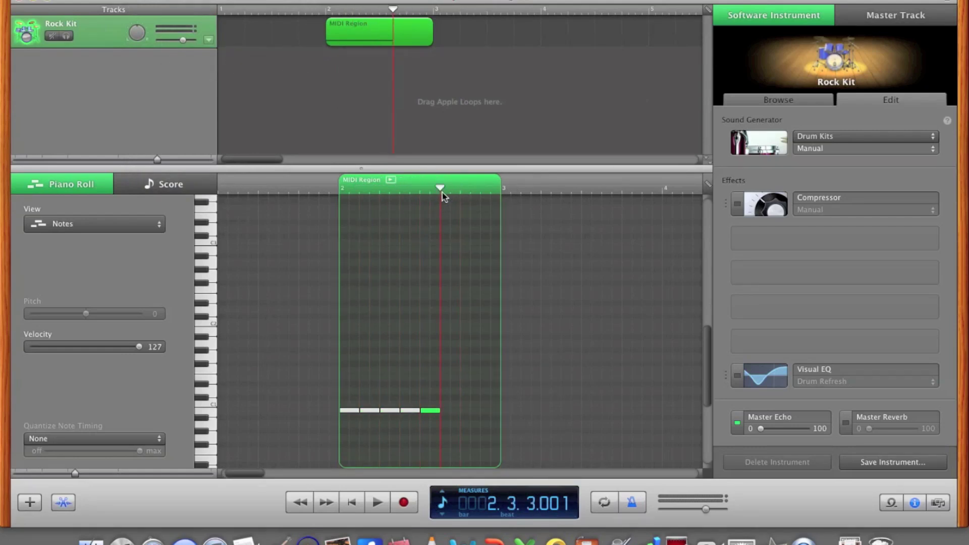
key(super+v)
key(super+v)
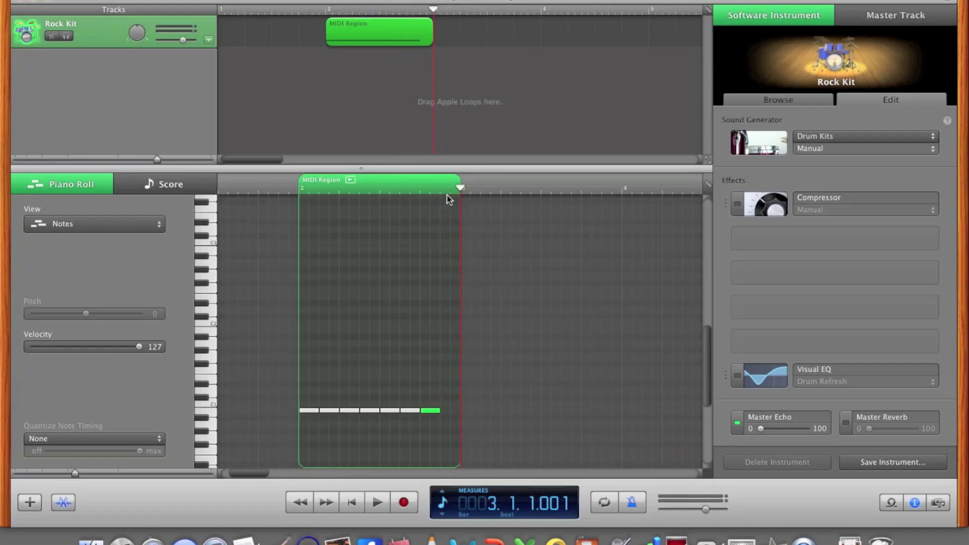
click(443, 192)
key(super+v)
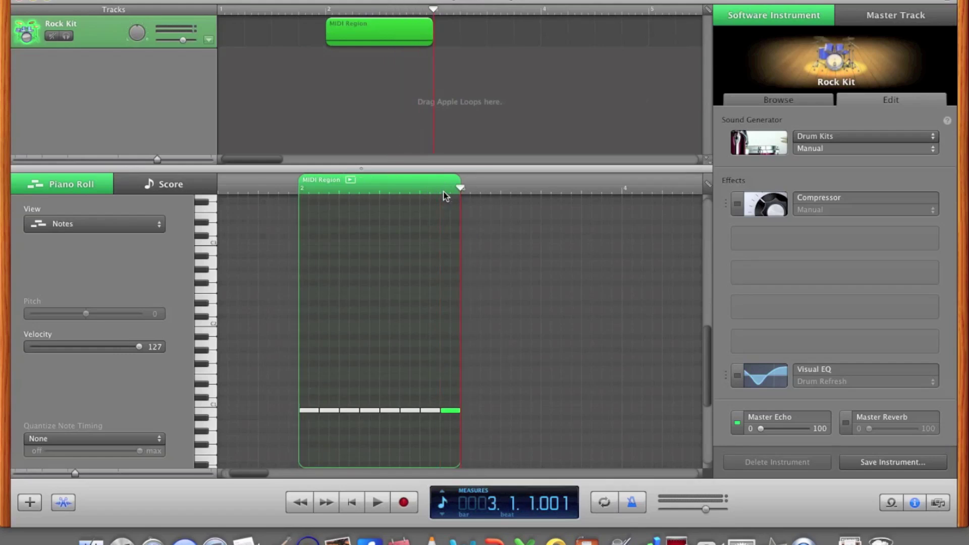
Play the pattern from just before bar 2, stop it, and turn the metronome on
click(411, 144)
click(318, 10)
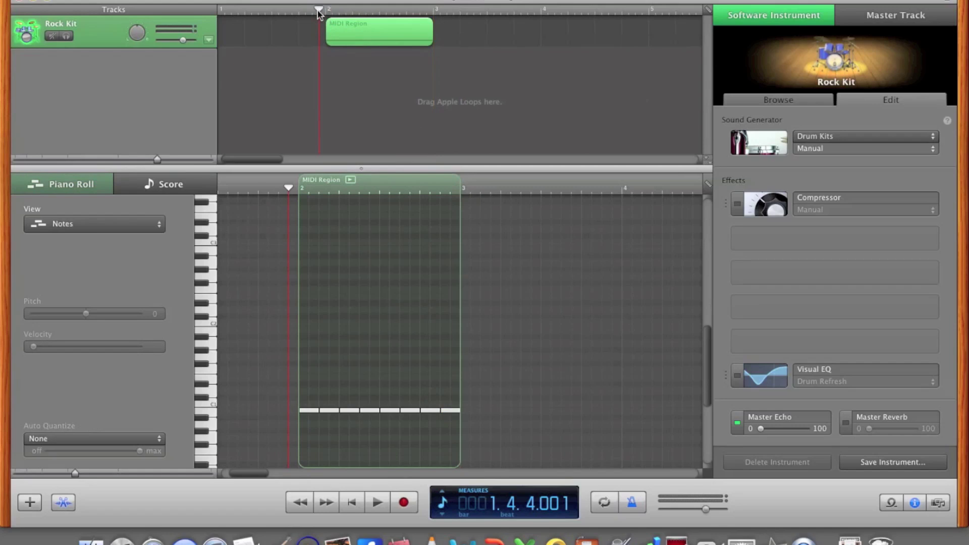
click(378, 502)
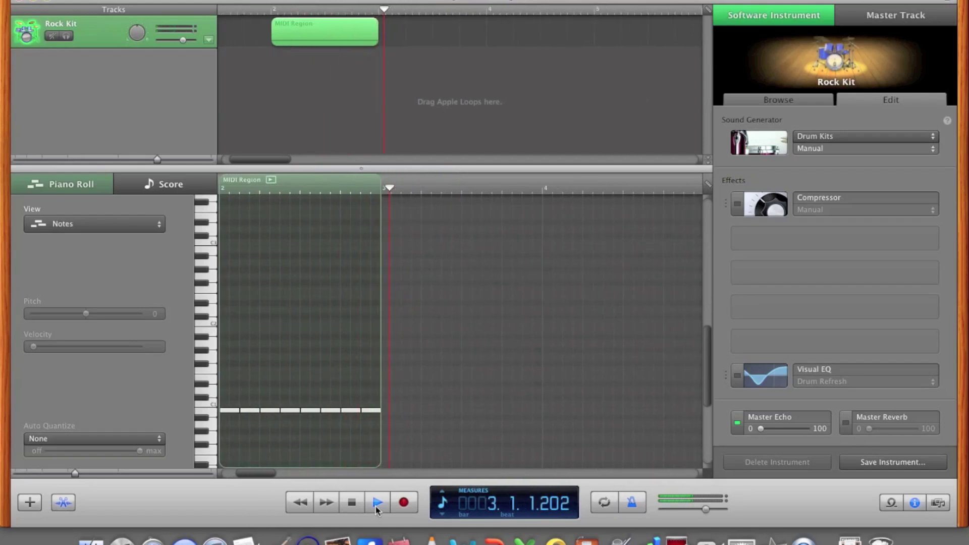
click(377, 504)
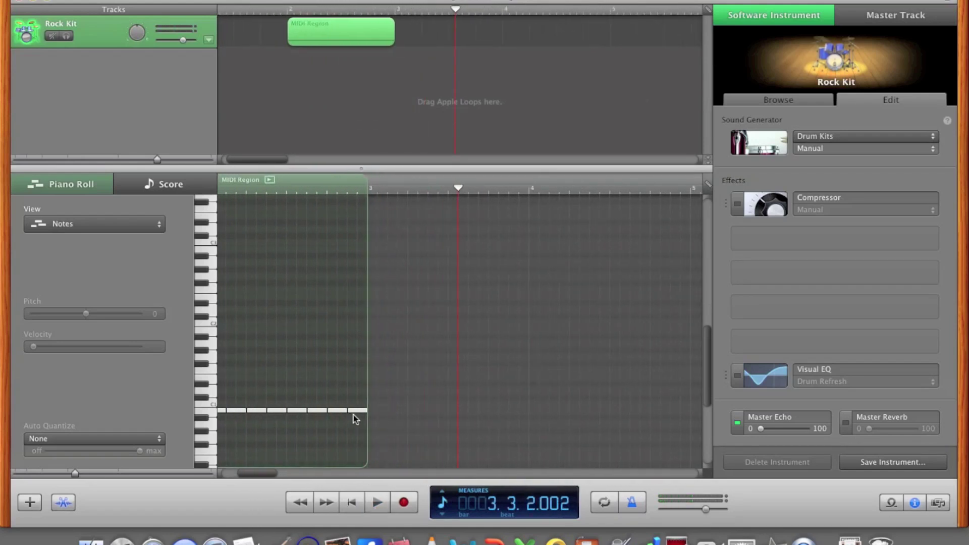
scroll(353, 415, left, 5)
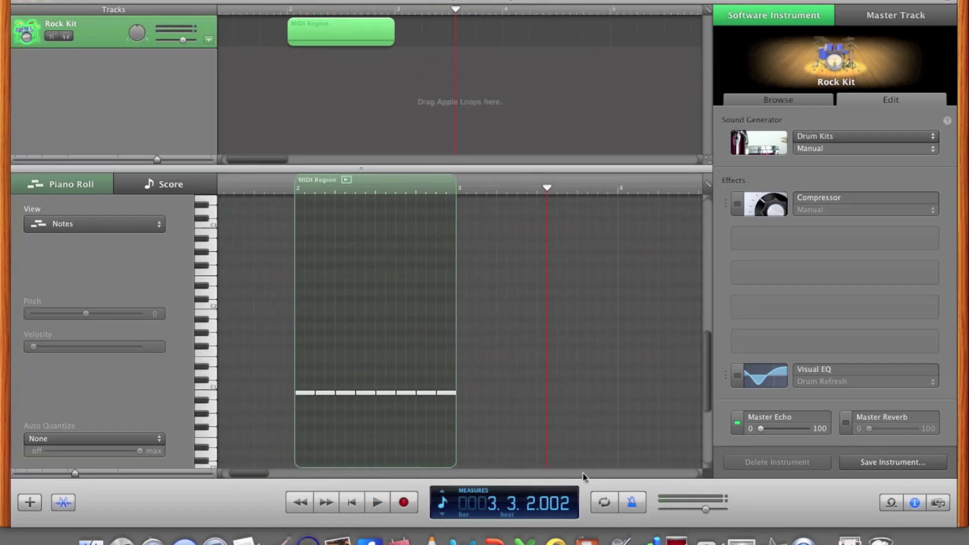
click(632, 503)
Draw a short velocity-127 note on beat 2 and move it down to D1
super+click(338, 341)
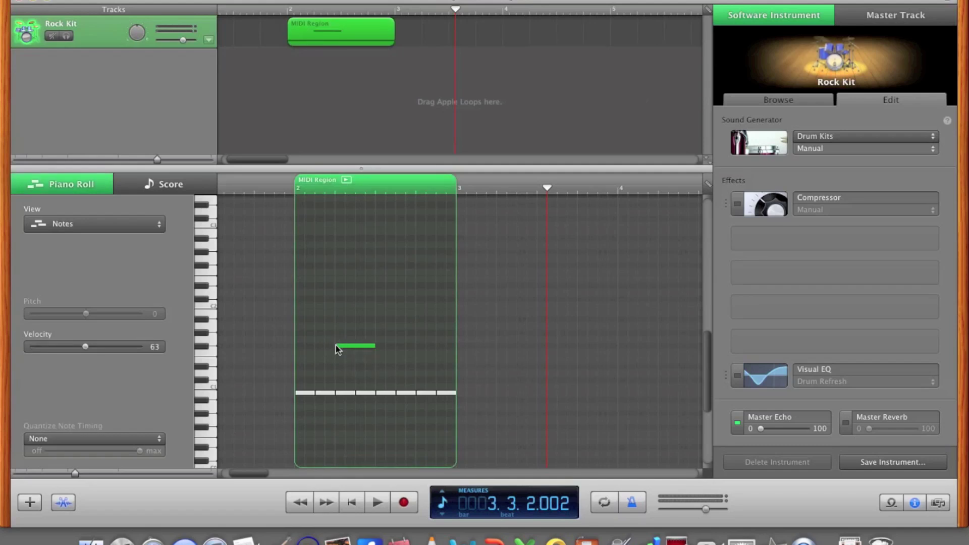
click(376, 347)
drag(374, 346, 354, 349)
drag(89, 347, 177, 348)
click(329, 368)
drag(339, 346, 341, 372)
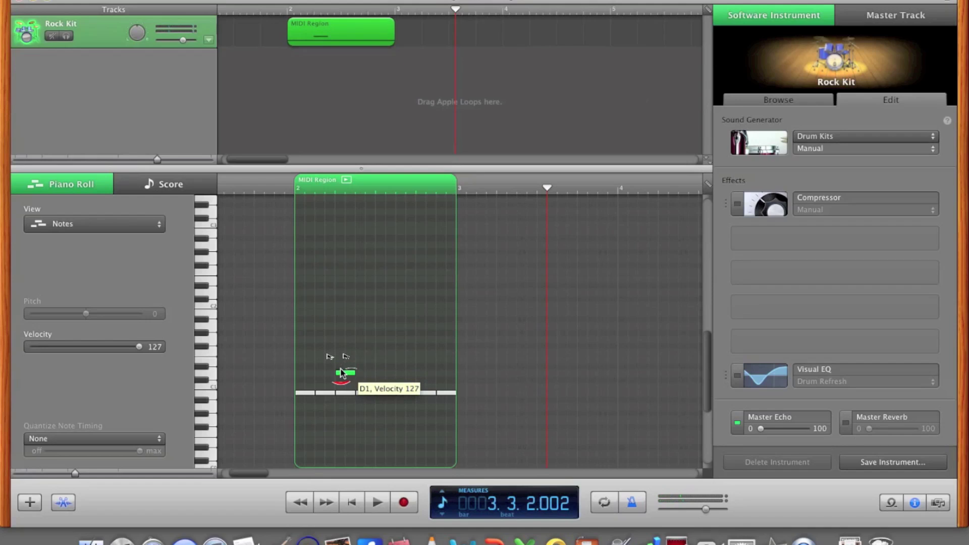
drag(341, 372, 342, 372)
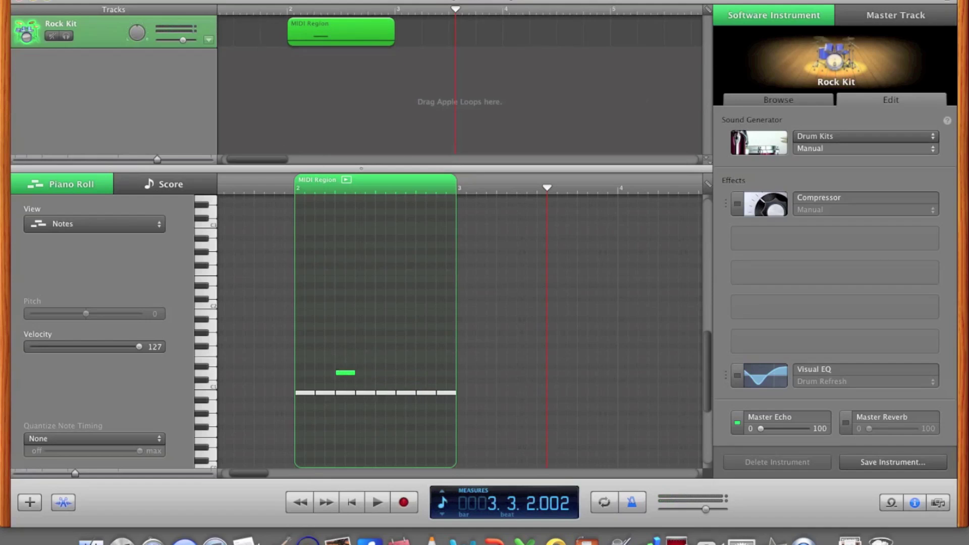
Copy the D1 note to beat 4 of bar 2 and play the pattern back
click(136, 1)
click(151, 36)
scroll(442, 208, right, 3)
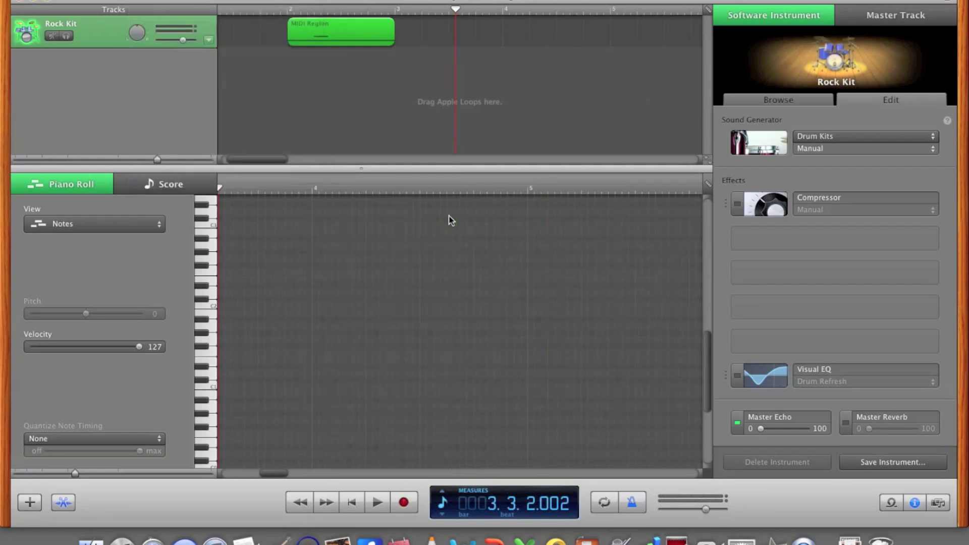
click(291, 474)
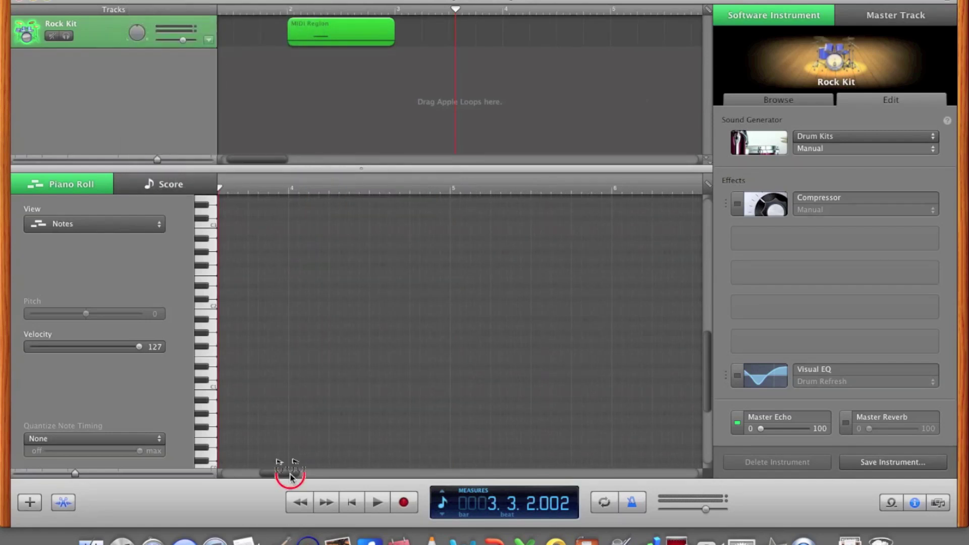
drag(290, 474, 226, 474)
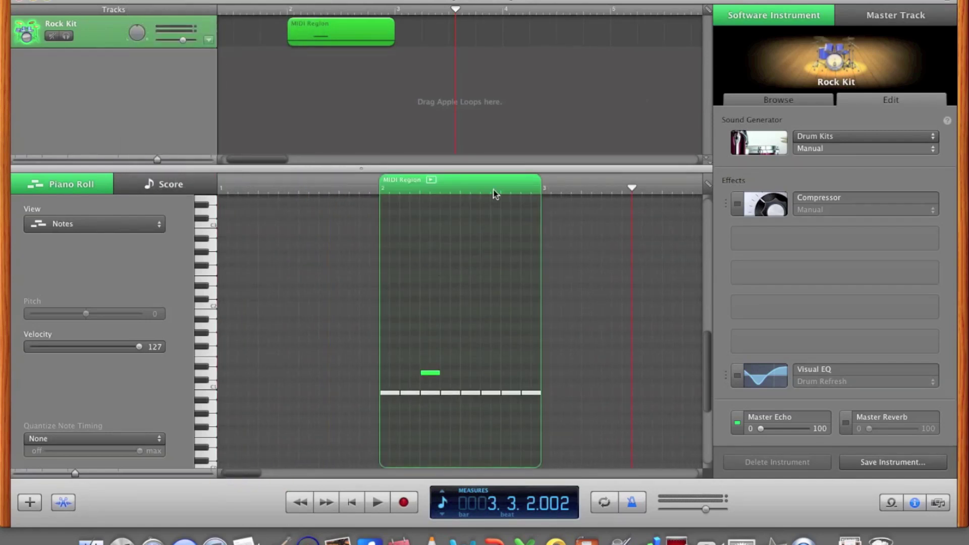
drag(495, 190, 501, 190)
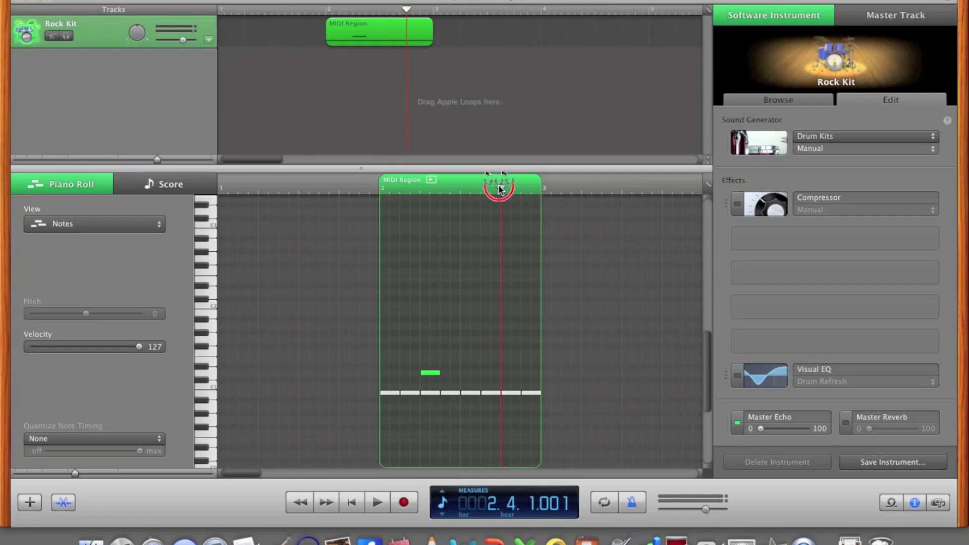
click(136, 1)
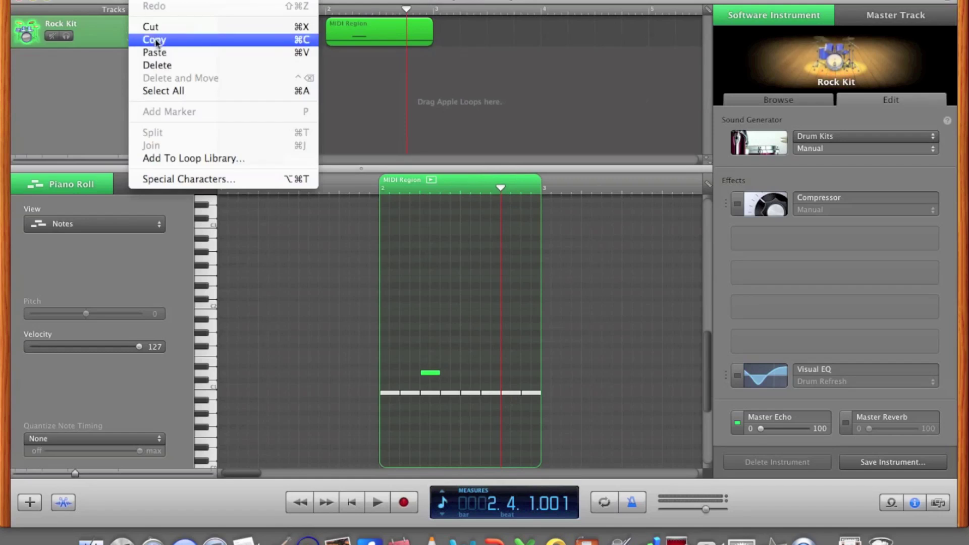
click(159, 55)
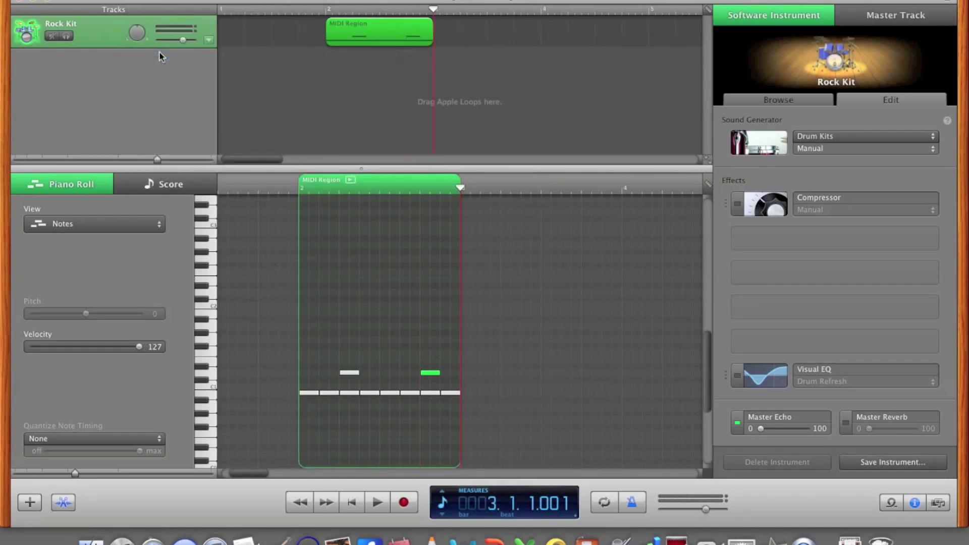
click(326, 9)
key(space)
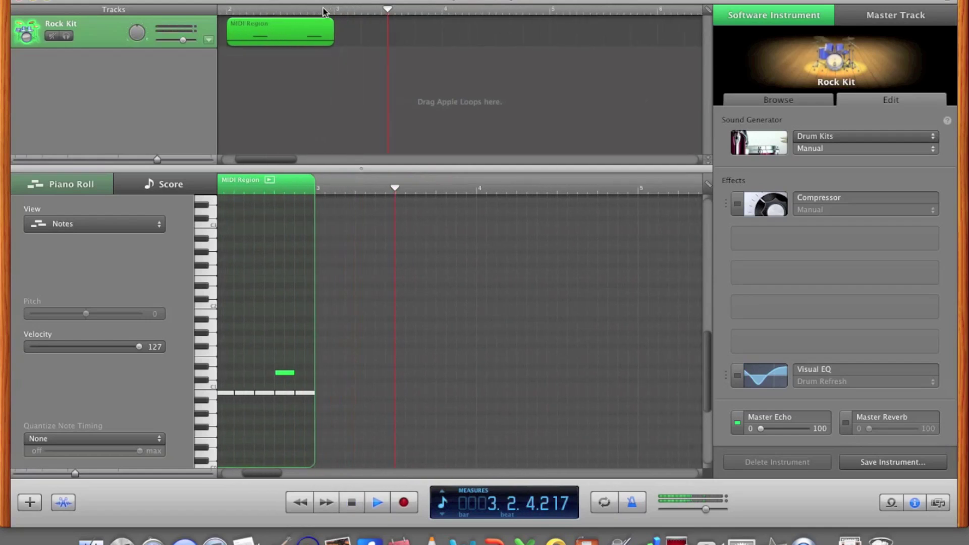
key(space)
Add a short velocity-127 note at the start of bar 2 and move it up to C2
drag(327, 9, 230, 11)
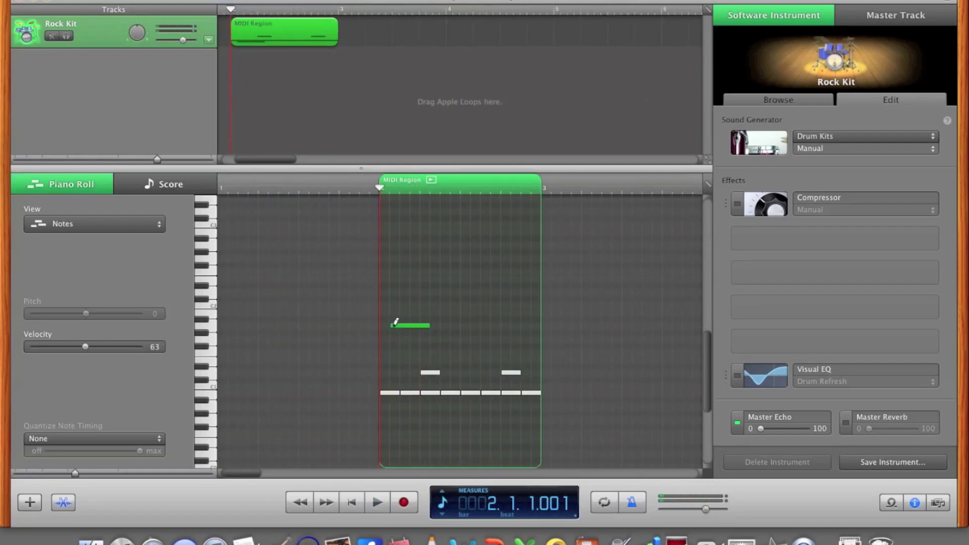
super+click(392, 326)
click(401, 328)
drag(401, 328, 391, 328)
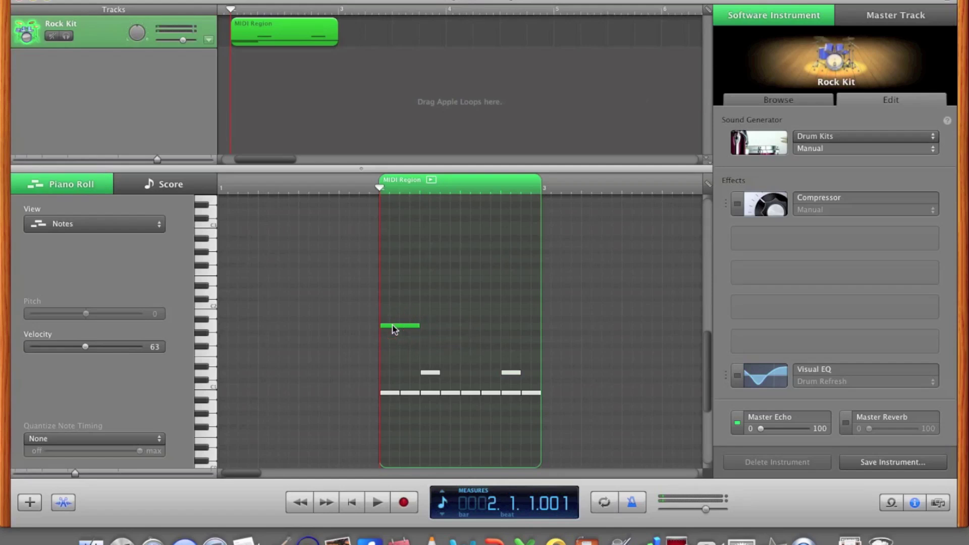
click(152, 347)
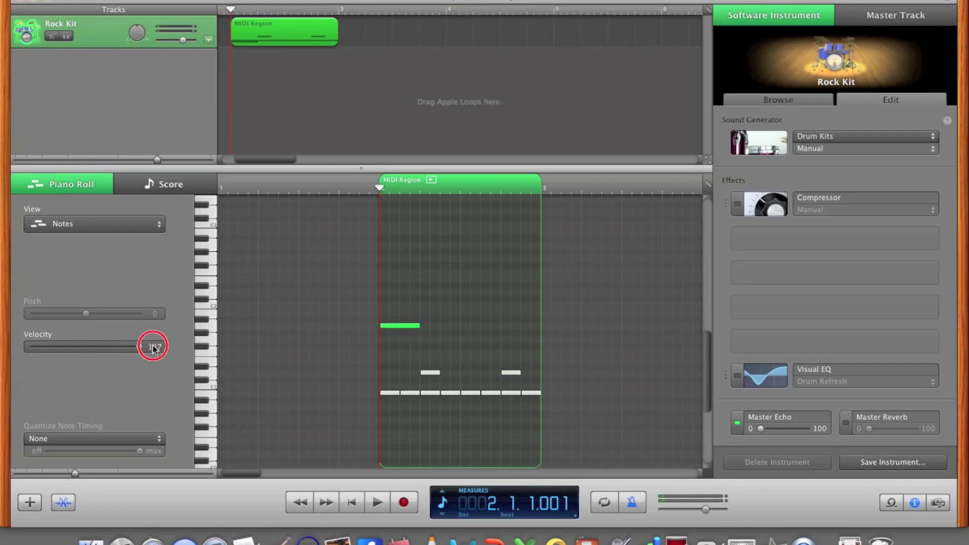
click(419, 327)
drag(417, 325, 399, 327)
click(390, 337)
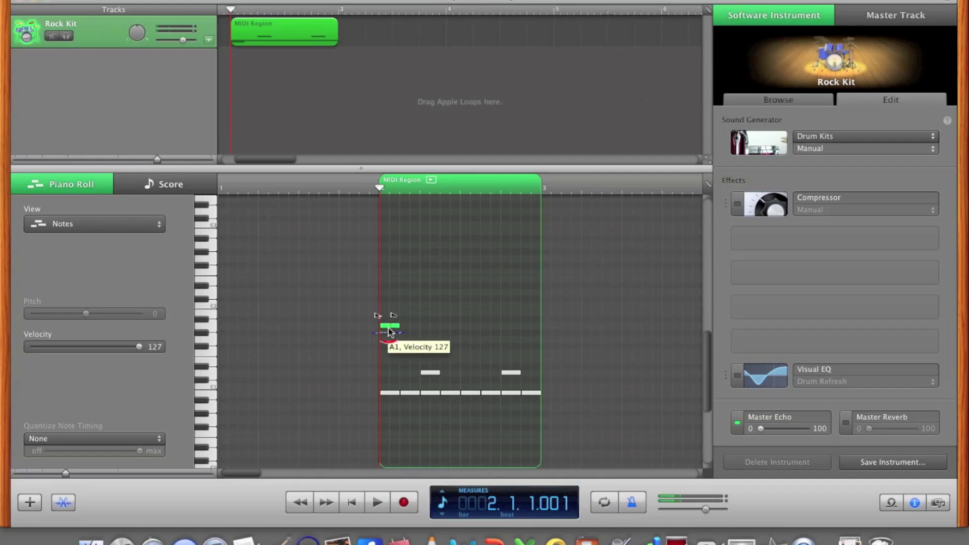
mouse_move(389, 332)
mouse_down()
mouse_move(389, 308)
mouse_move(389, 322)
mouse_up()
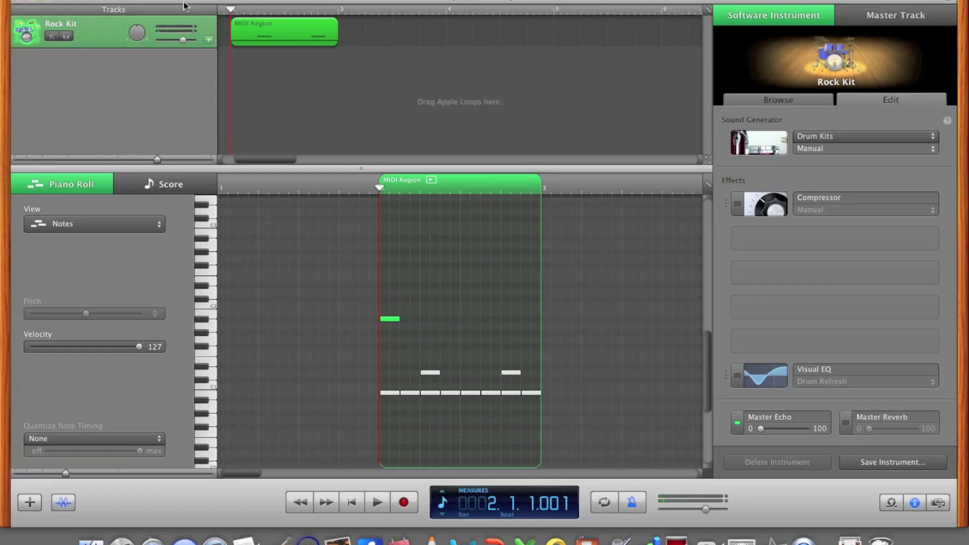
Copy the C2 note onto beats 2, 3 and 4, then play the pattern
click(146, 0)
click(153, 40)
click(419, 191)
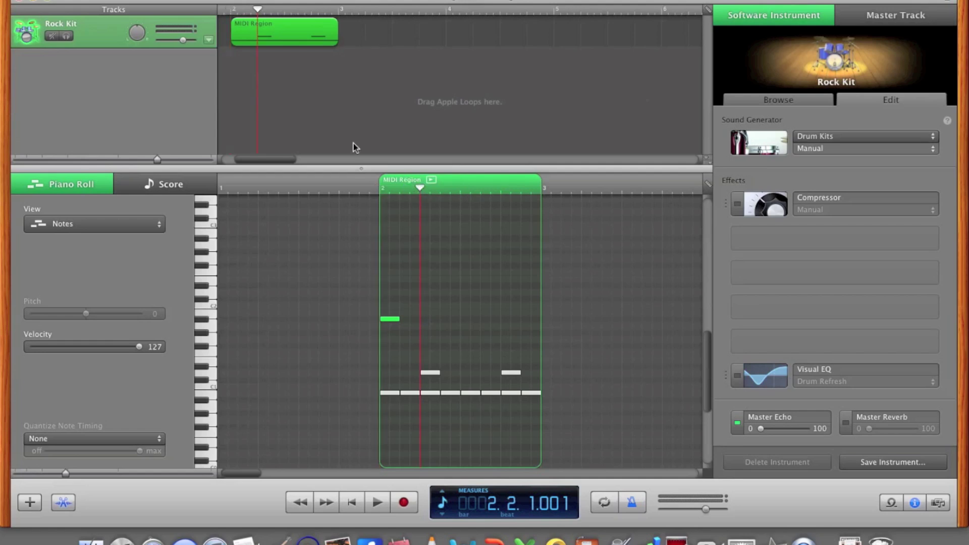
click(147, 0)
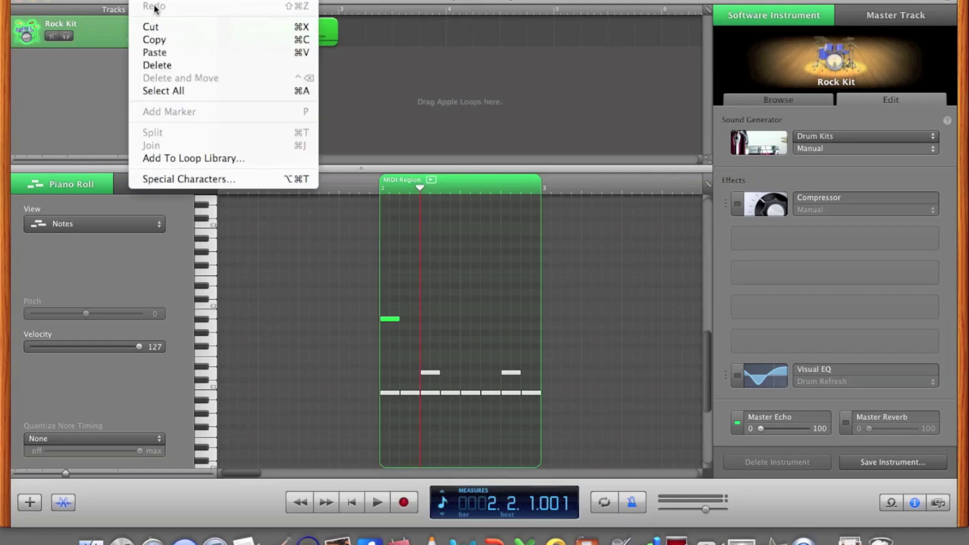
click(166, 53)
key(super+v)
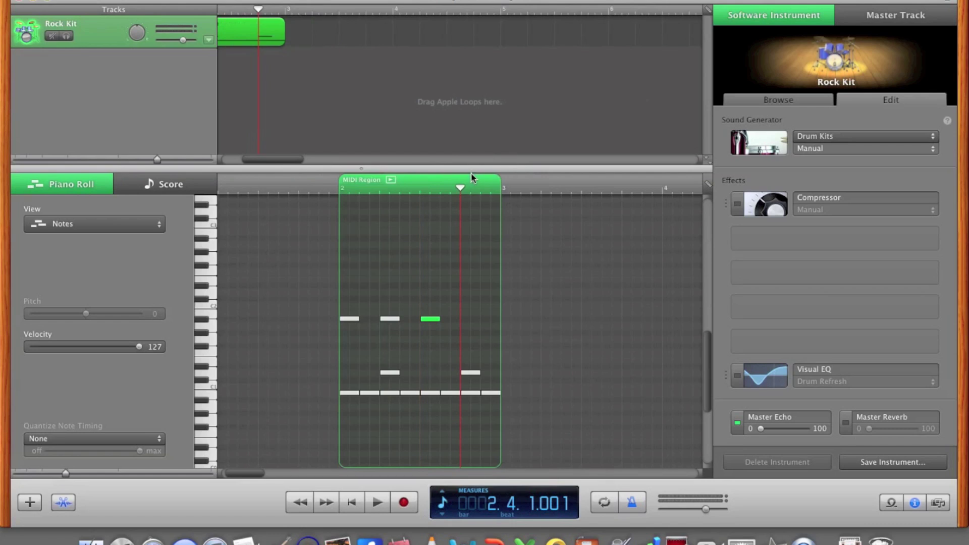
key(super+v)
click(248, 14)
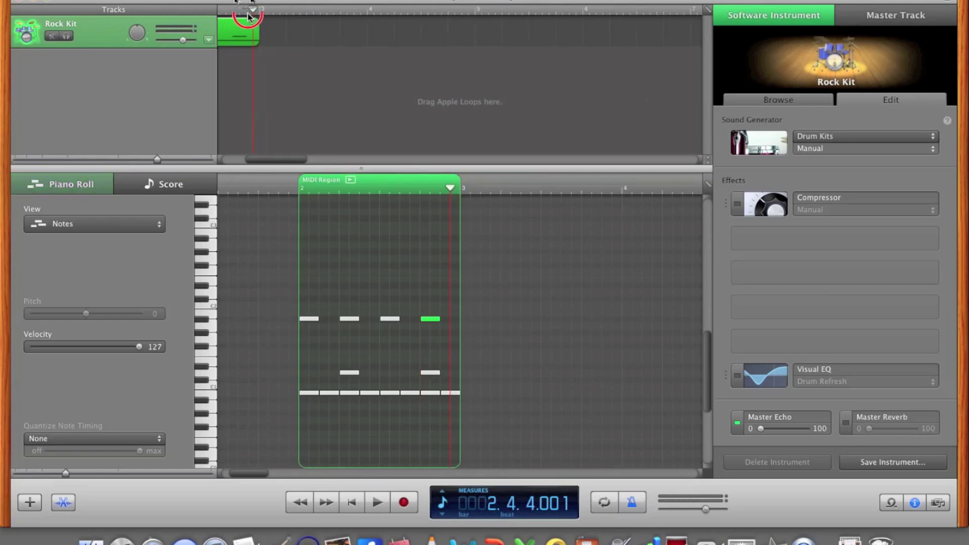
mouse_move(248, 15)
mouse_down()
mouse_move(217, 8)
mouse_move(288, 13)
mouse_move(266, 13)
mouse_up()
key(space)
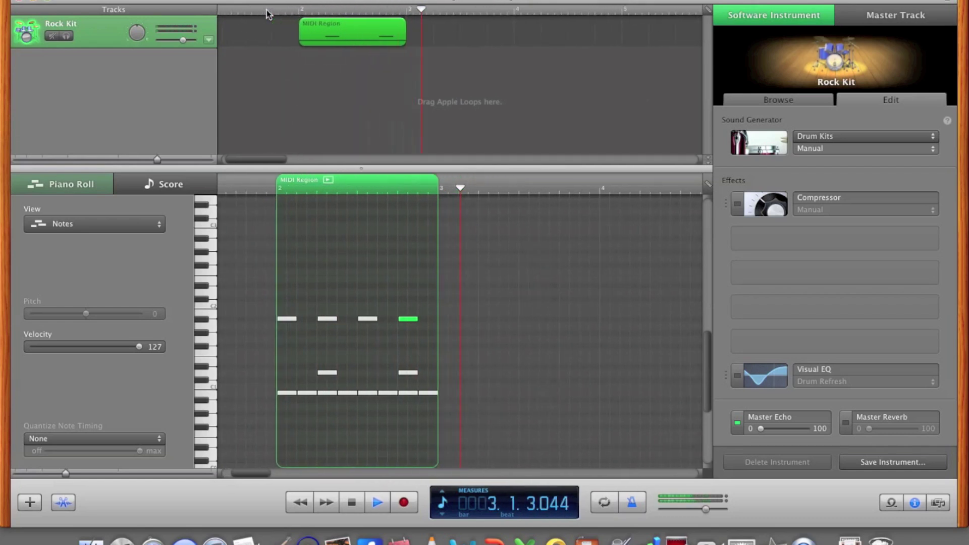
key(space)
click(317, 91)
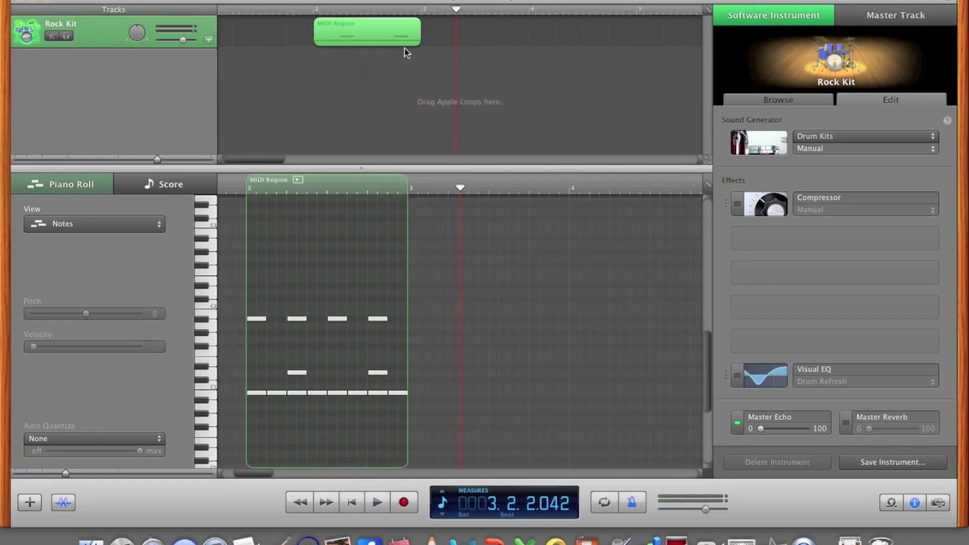
Copy the MIDI region to bar 3 and play the two regions
click(405, 32)
click(422, 9)
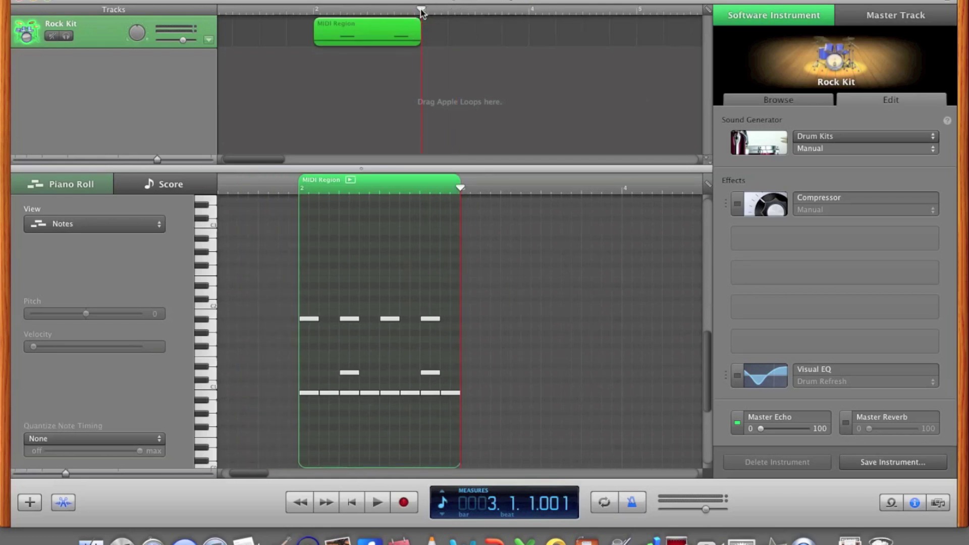
key(super+v)
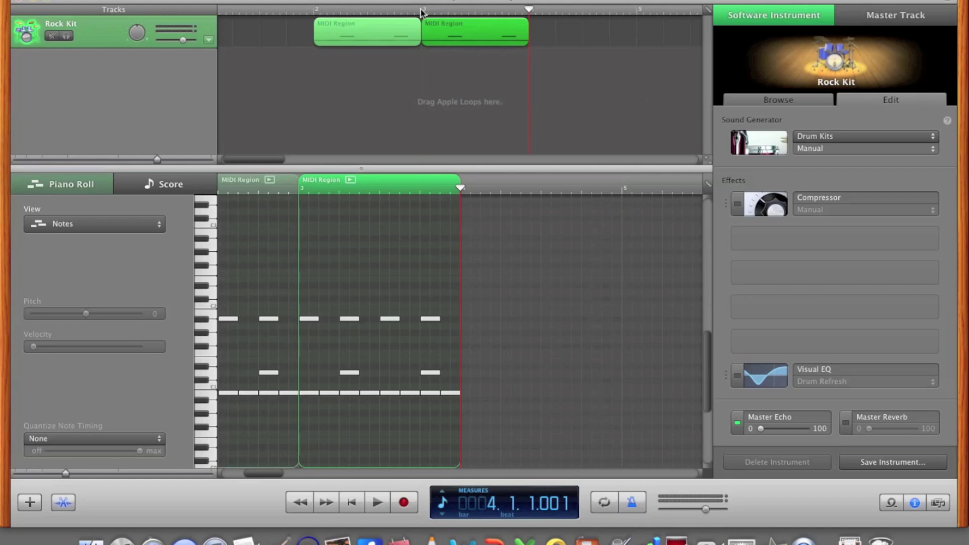
key(Delete)
click(398, 31)
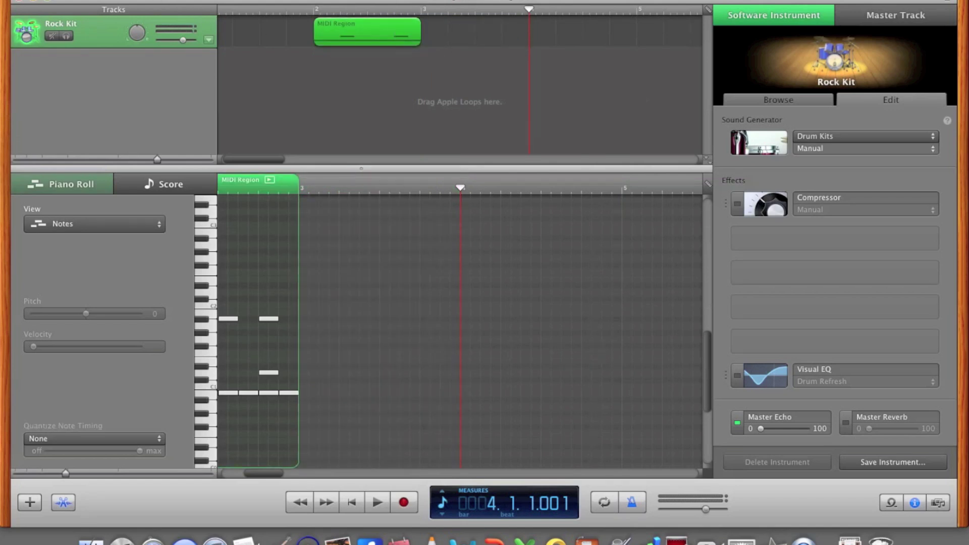
click(144, 0)
click(163, 40)
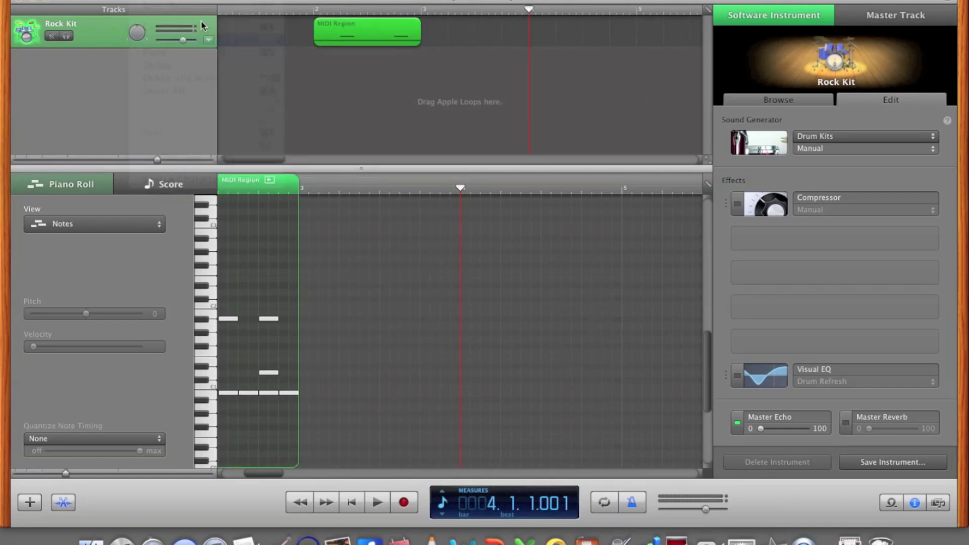
click(420, 11)
click(144, 0)
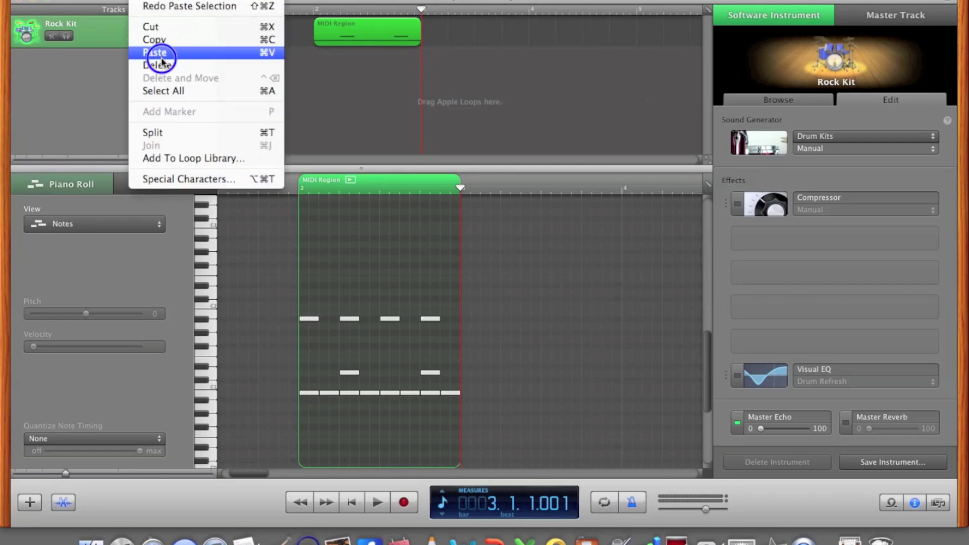
click(166, 54)
click(295, 11)
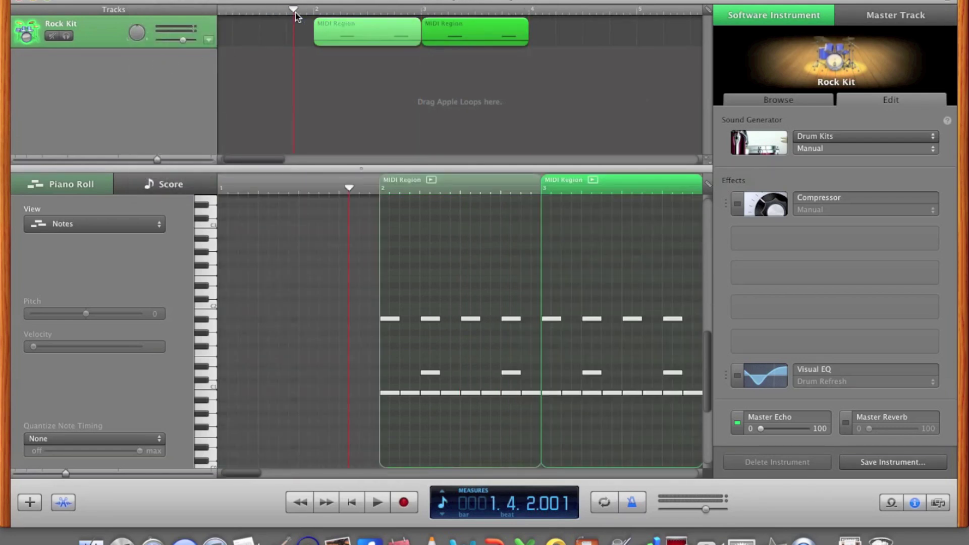
key(space)
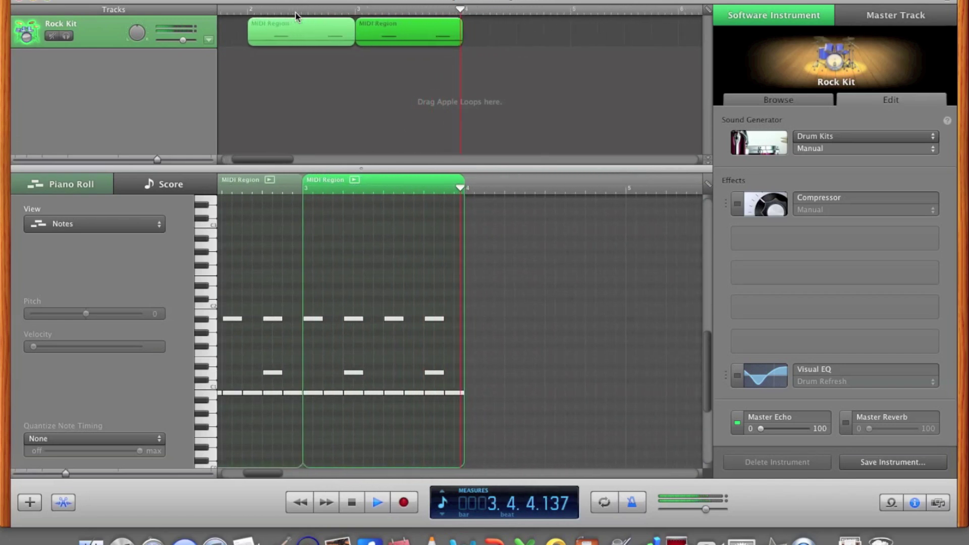
Copy both regions to bar 4 and play all four from the song start
click(298, 82)
click(376, 37)
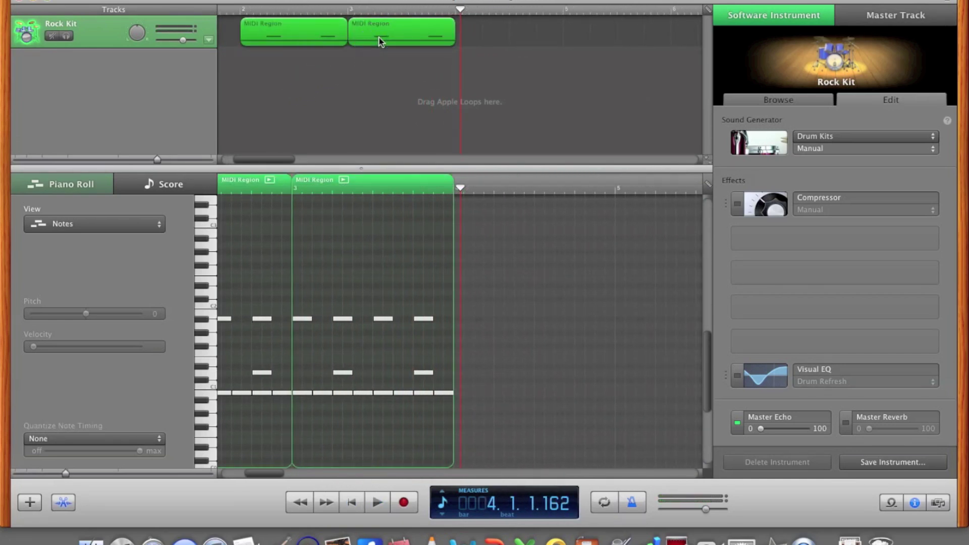
click(136, 0)
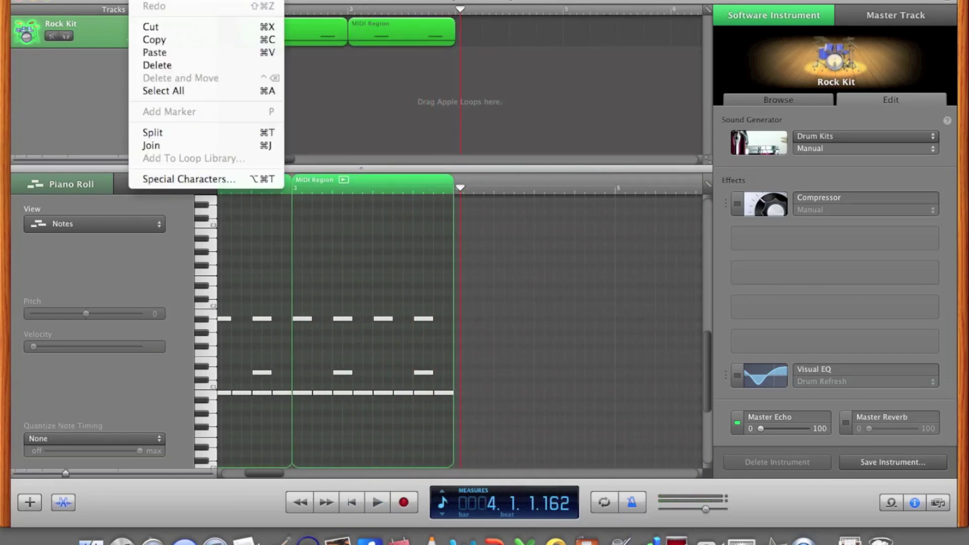
click(166, 37)
click(453, 10)
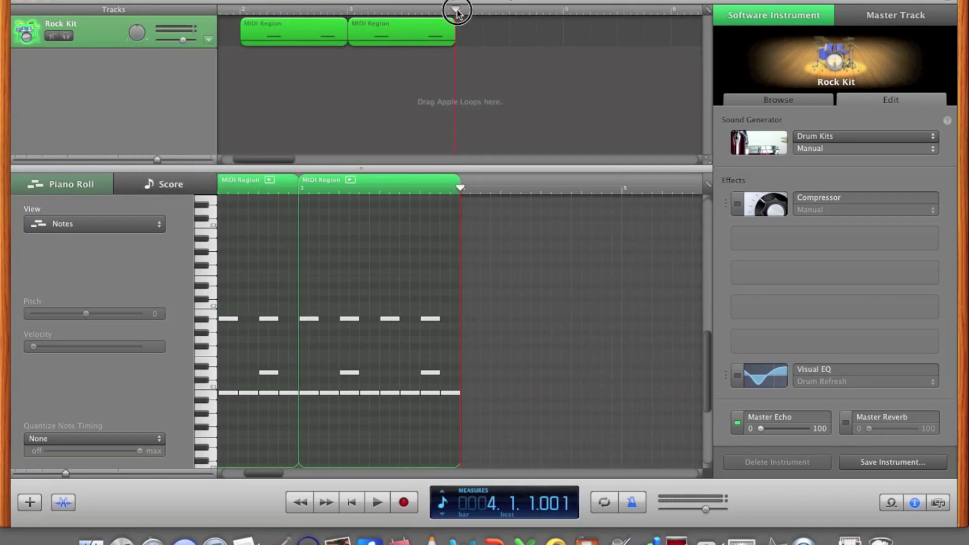
click(136, 0)
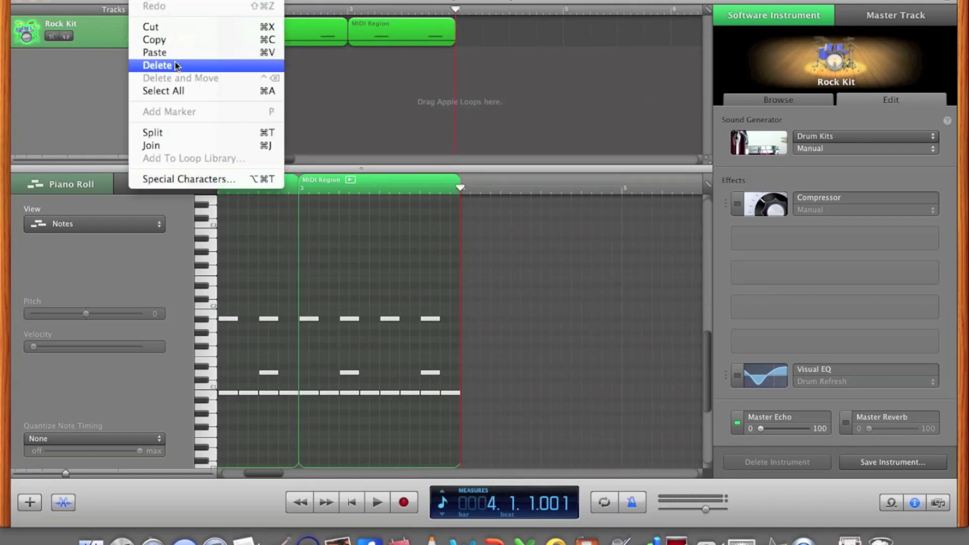
click(165, 50)
drag(221, 10, 221, 11)
key(space)
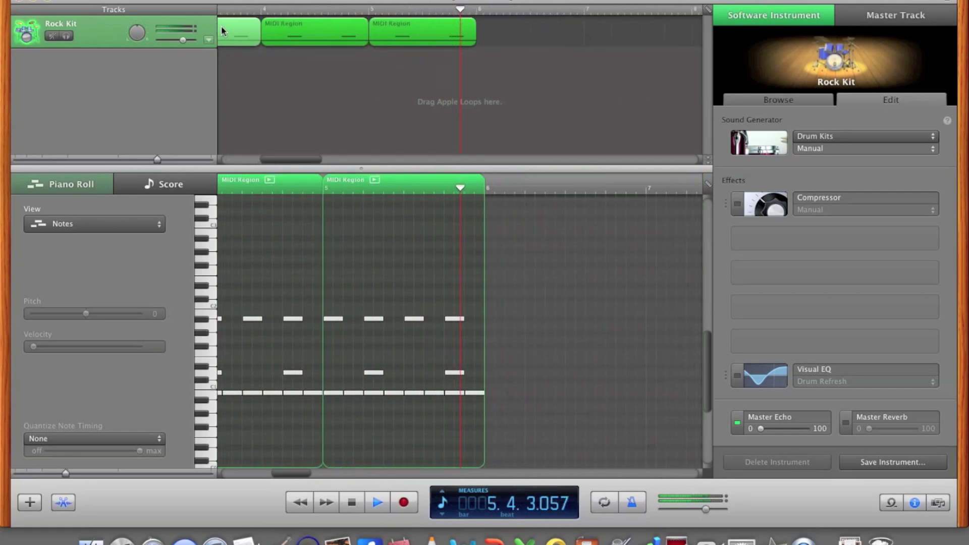
Shift the last bar-5 notes onto the D1 snare row over beats 3 and 4
click(351, 55)
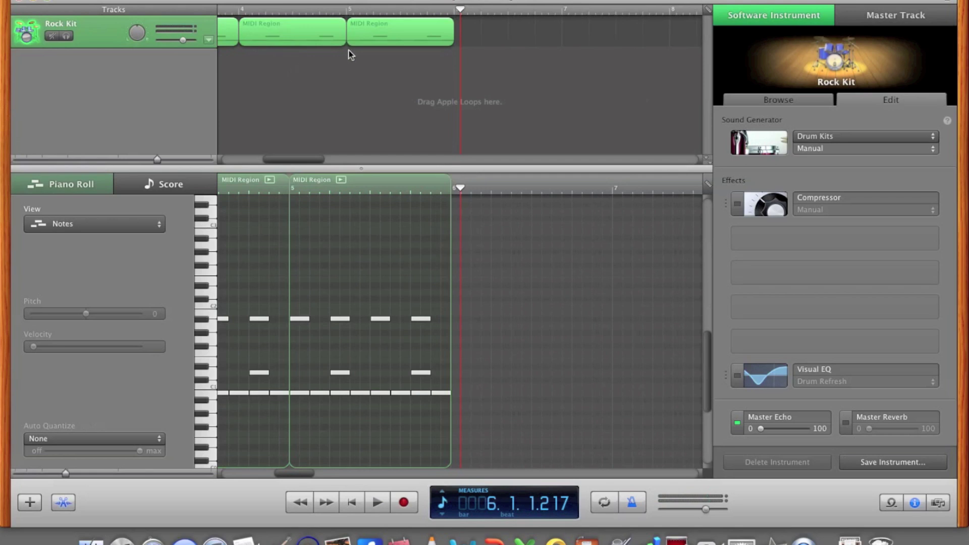
click(400, 10)
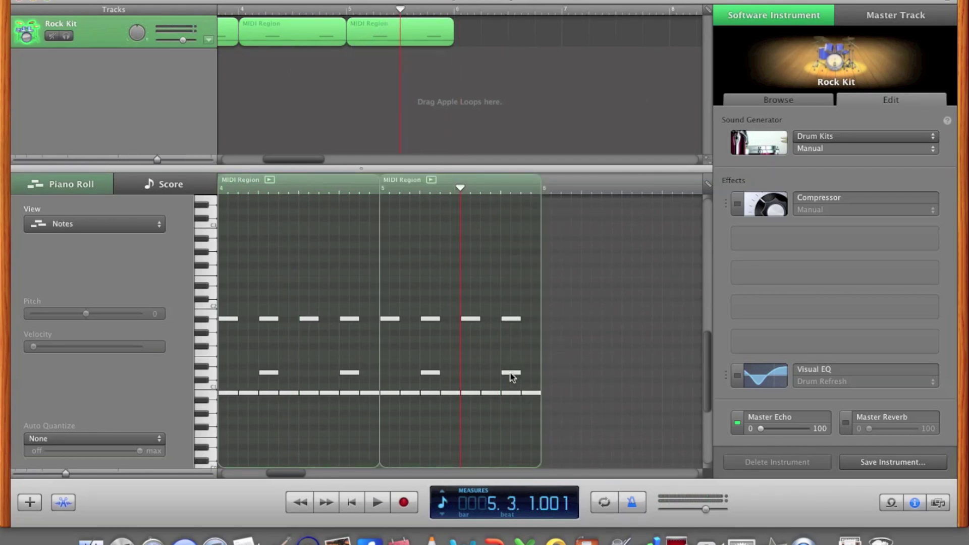
drag(511, 372, 471, 377)
drag(470, 319, 491, 378)
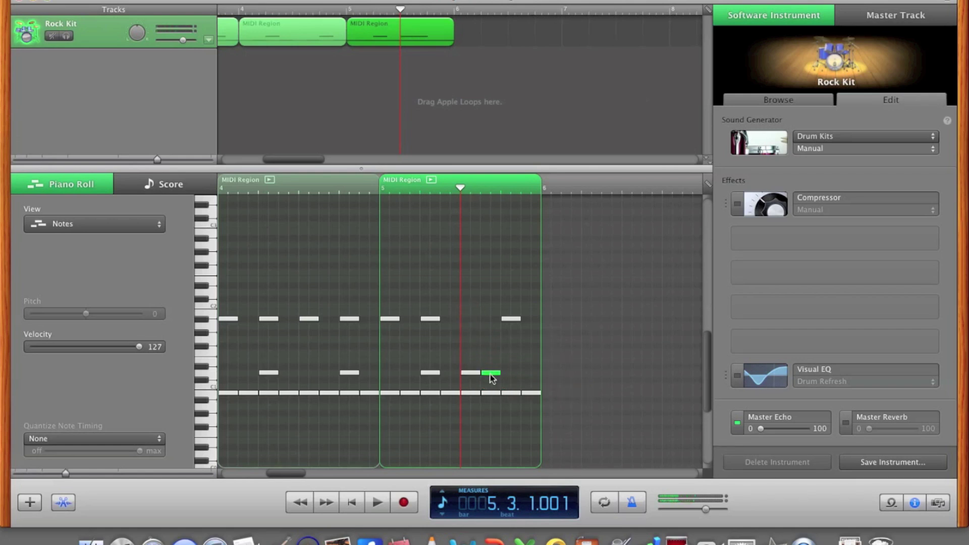
drag(508, 321, 509, 376)
Copy a D1 note near the end of bar 5, then play back from bar 4
click(138, 1)
click(154, 39)
click(522, 186)
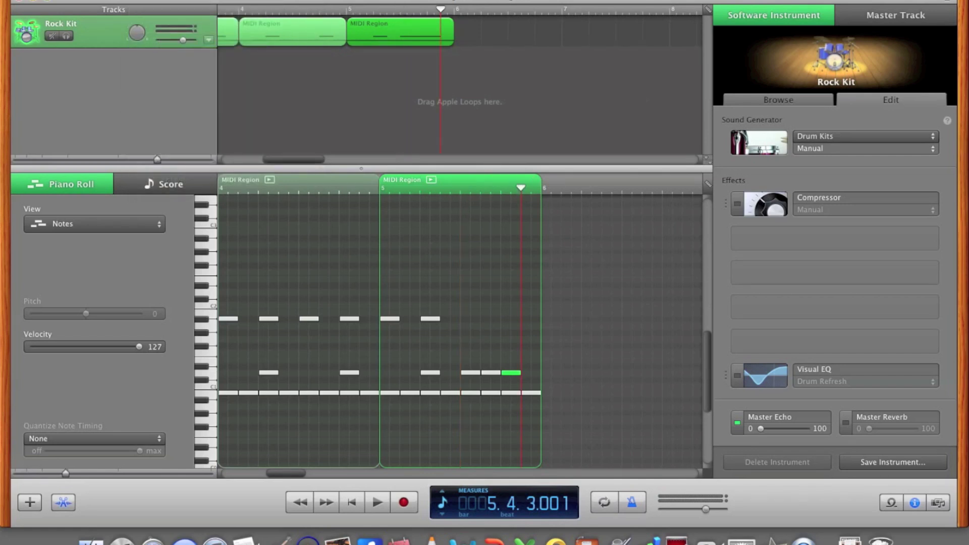
click(139, 1)
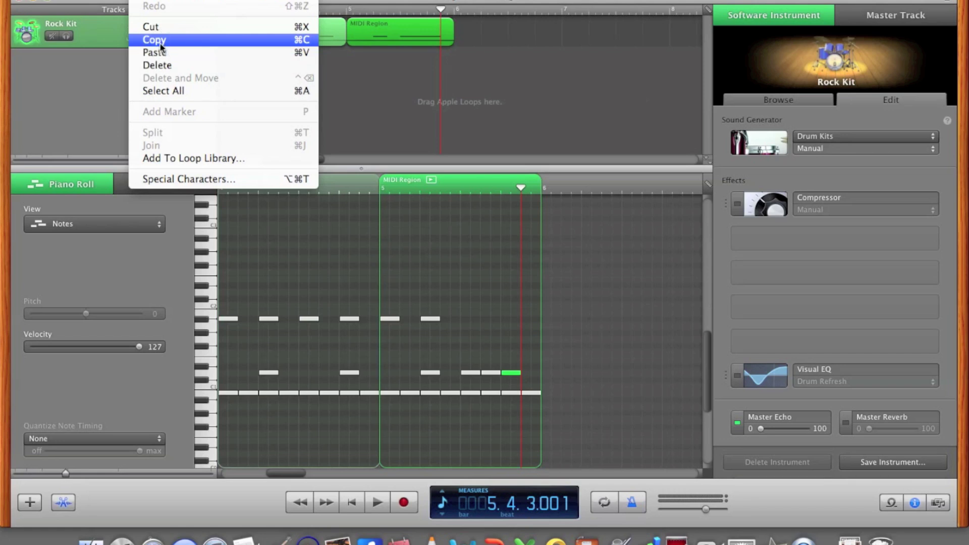
click(160, 43)
click(147, 1)
click(147, 56)
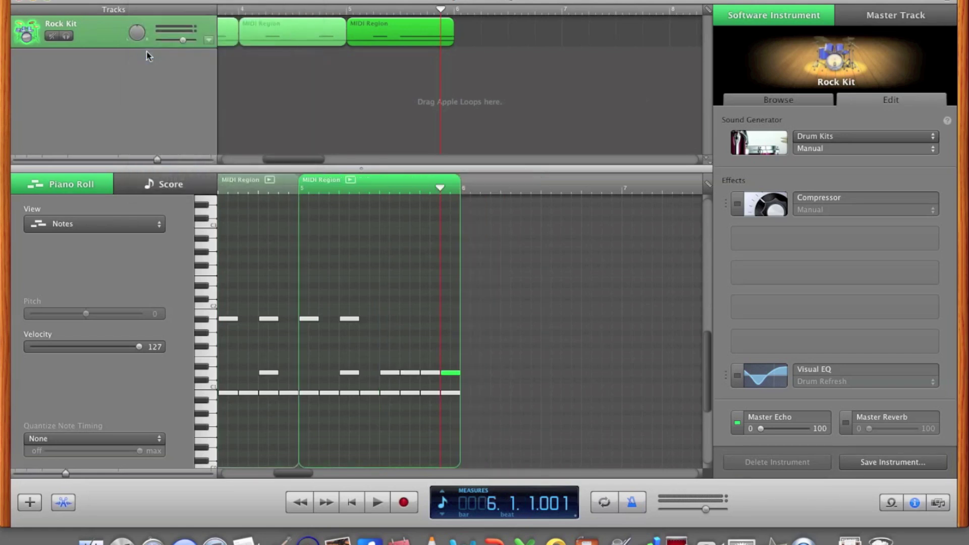
click(241, 10)
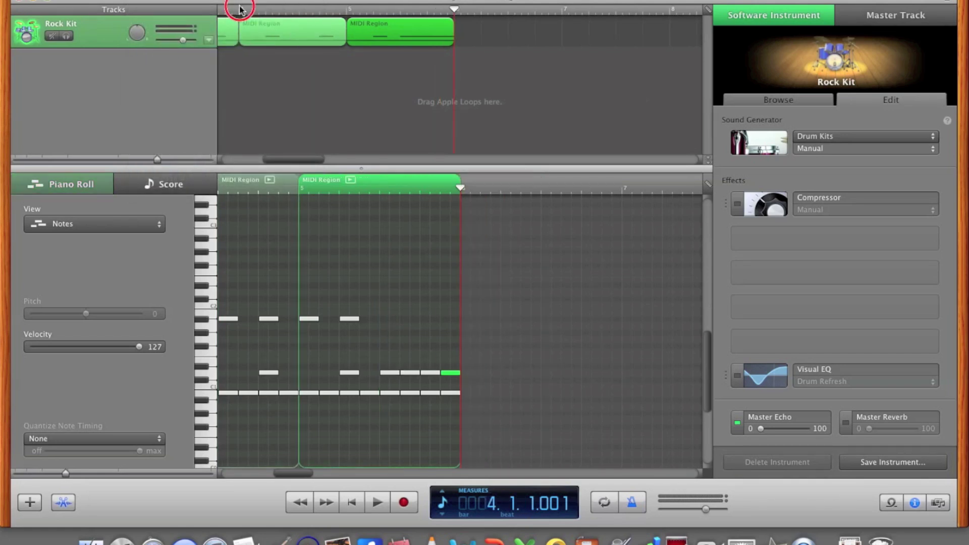
key(space)
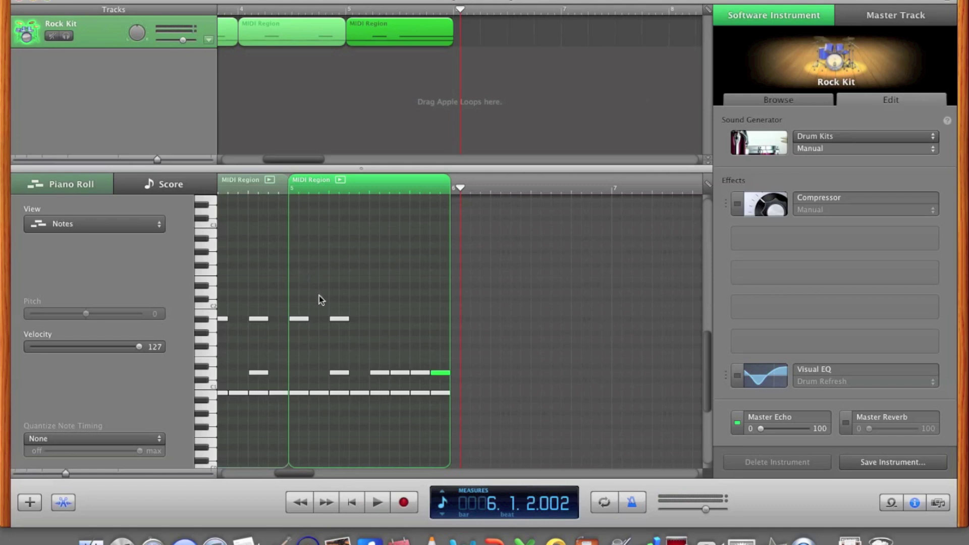
Delete the bottom-row notes beneath the fill
drag(377, 407, 438, 390)
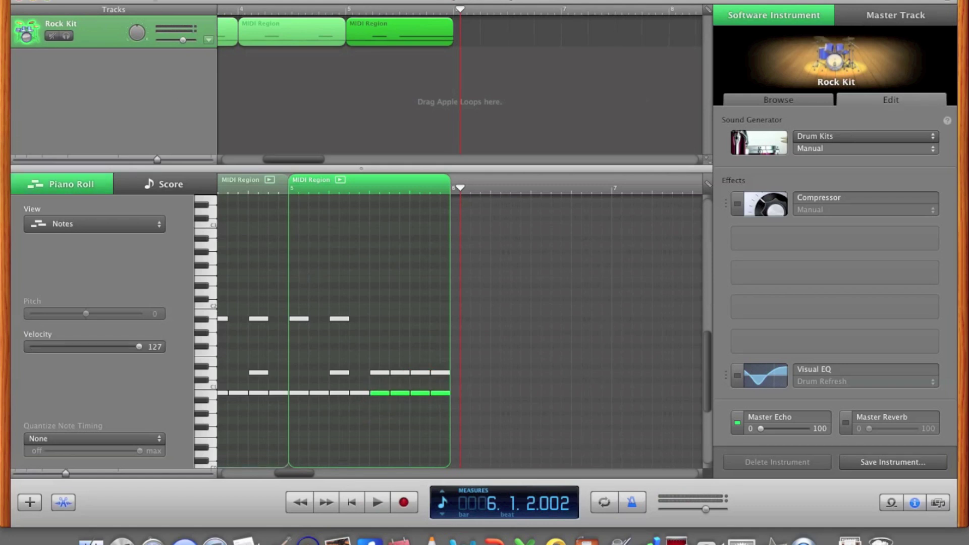
click(146, 0)
click(160, 66)
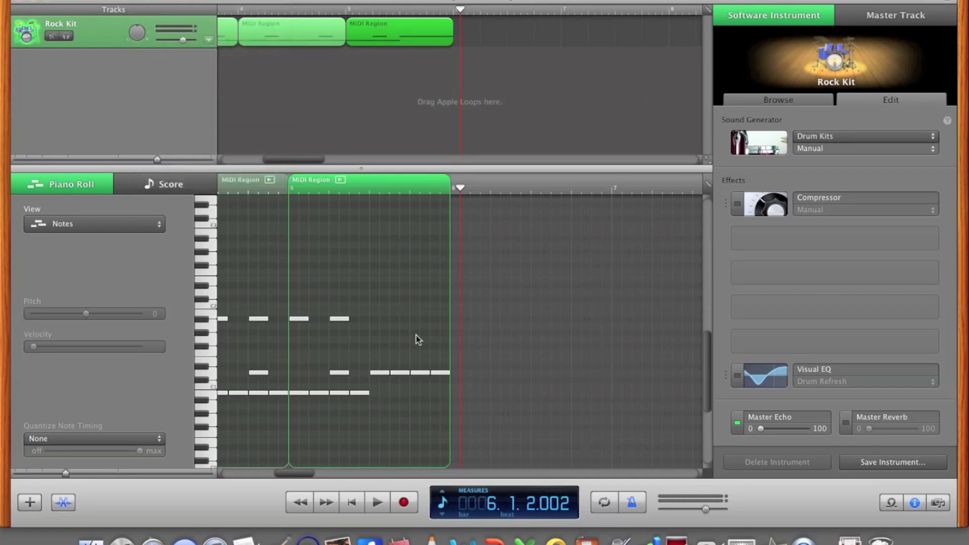
Copy the four snare fill notes and paste them at 5.3.2 to make a sixteenth-note roll
drag(376, 352, 383, 374)
click(382, 399)
drag(374, 354, 437, 387)
click(165, 1)
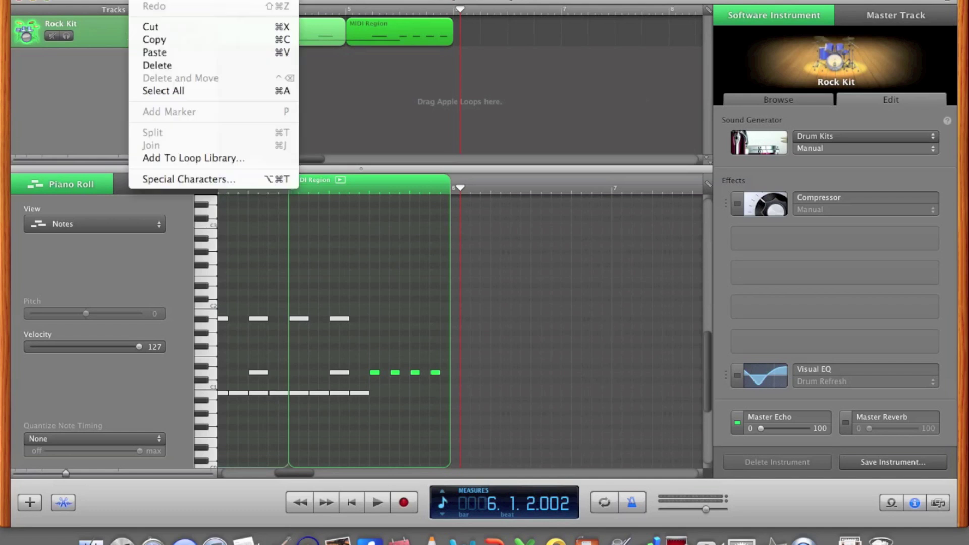
click(154, 41)
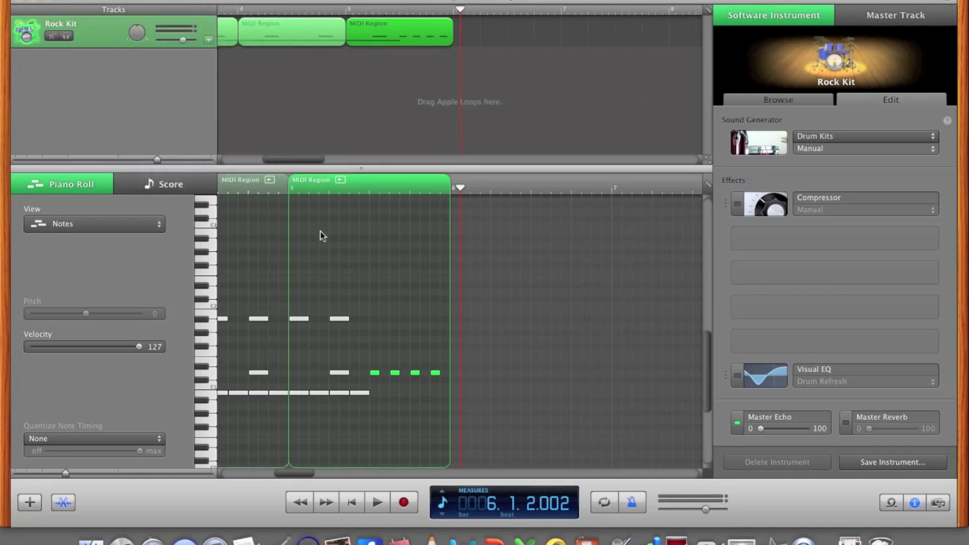
click(374, 231)
drag(369, 193, 378, 191)
click(165, 1)
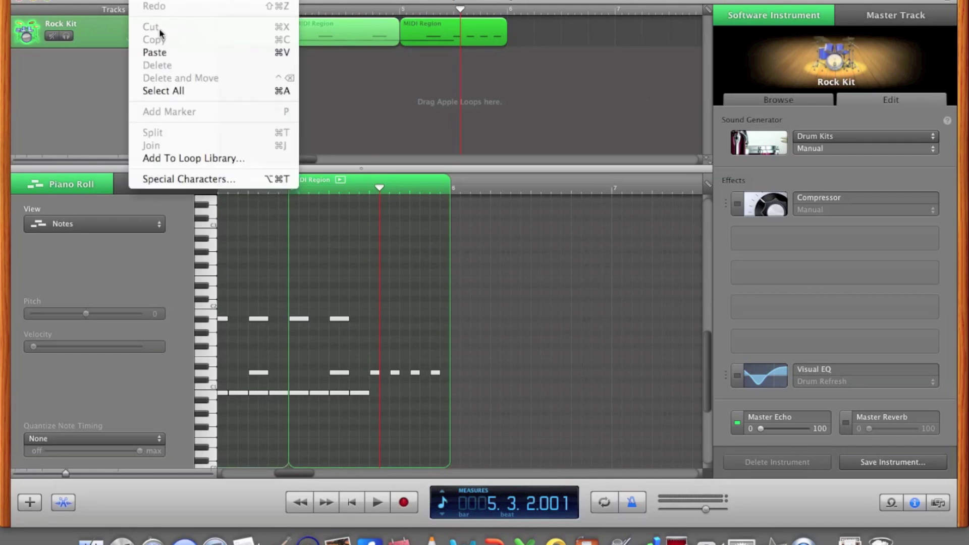
click(160, 52)
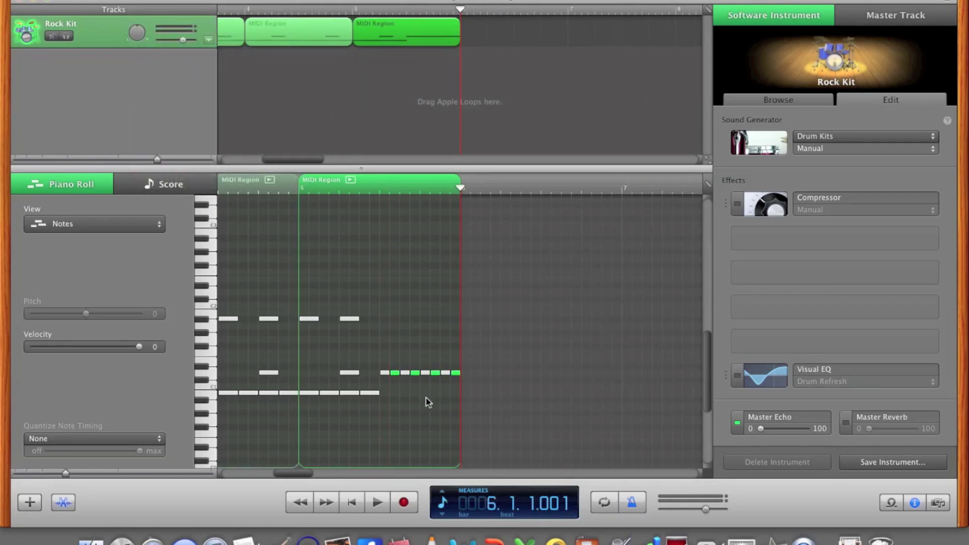
Play back from bar 4 to hear the snare roll
click(430, 410)
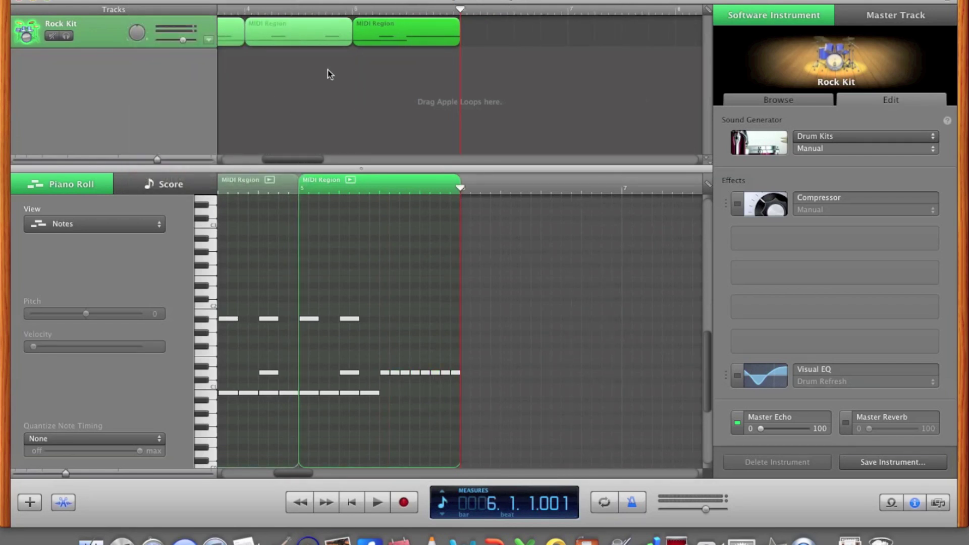
click(246, 10)
key(space)
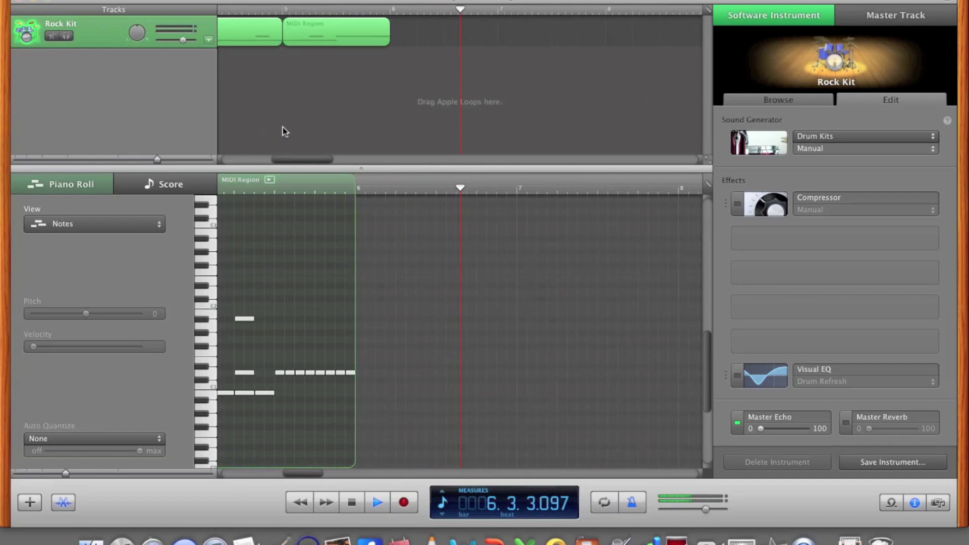
key(space)
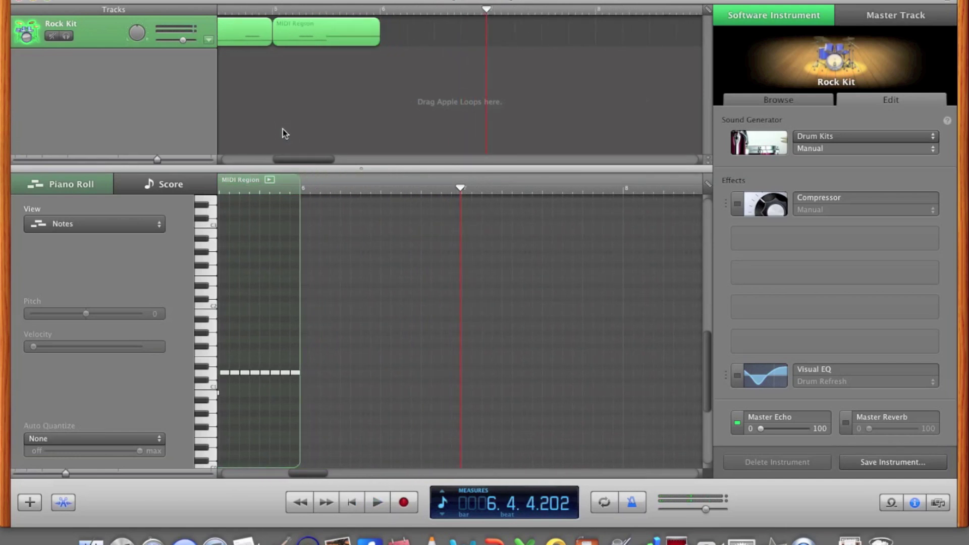
Copy the first drum region and paste it at bar 6, right after the fill region
scroll(281, 133, left, 5)
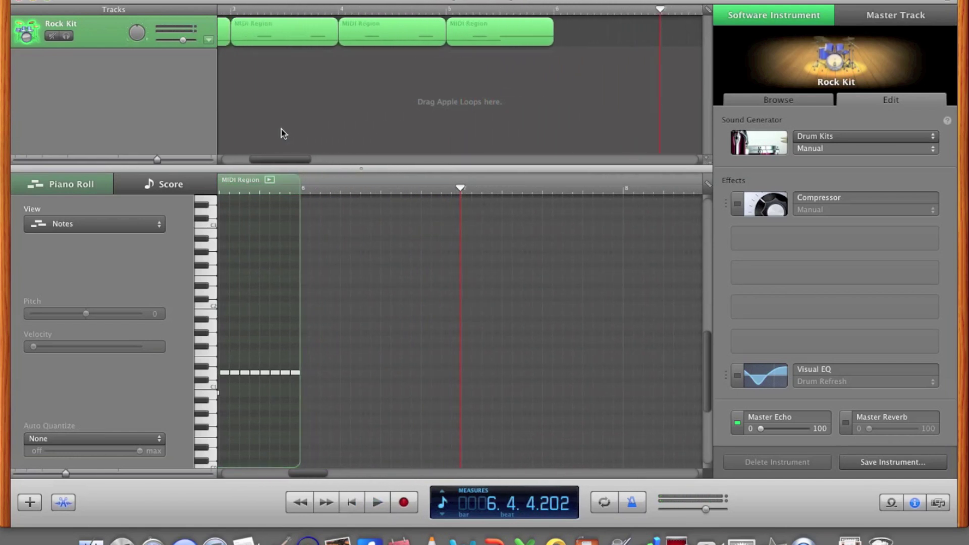
click(273, 32)
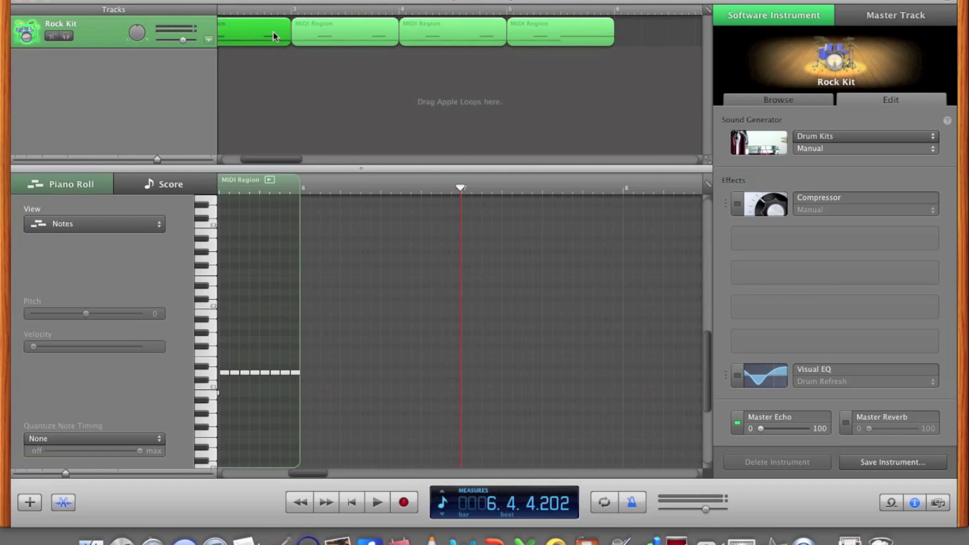
click(139, 2)
click(162, 36)
drag(621, 11, 613, 13)
click(138, 1)
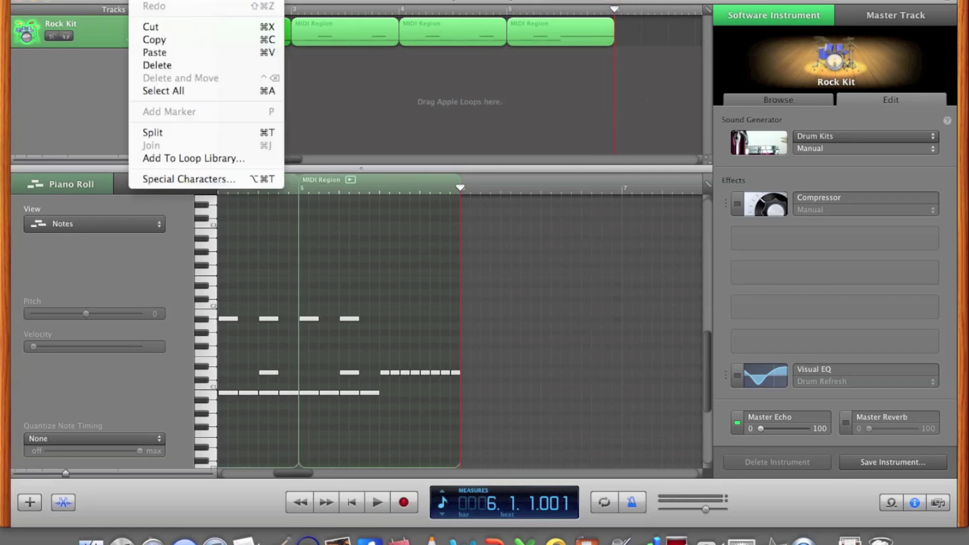
click(152, 54)
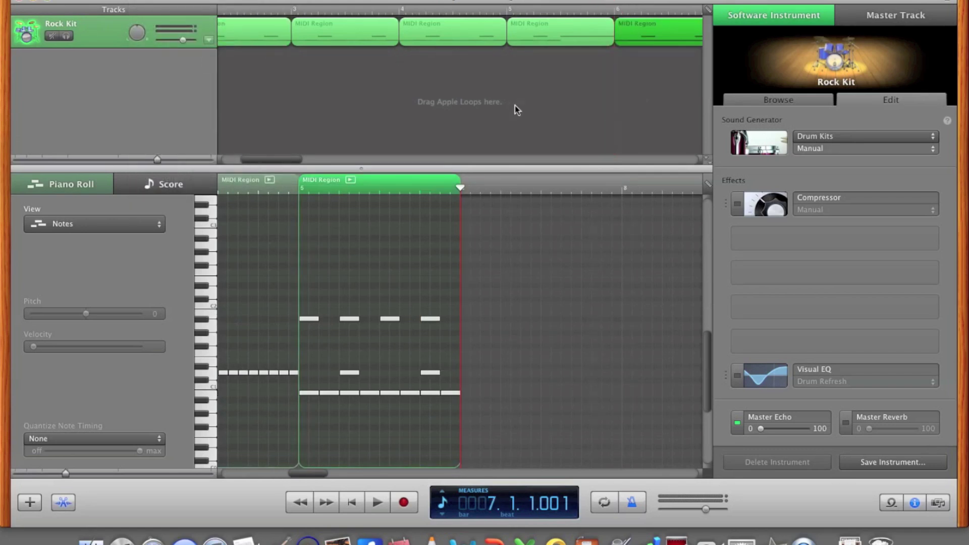
scroll(600, 108, right, 2)
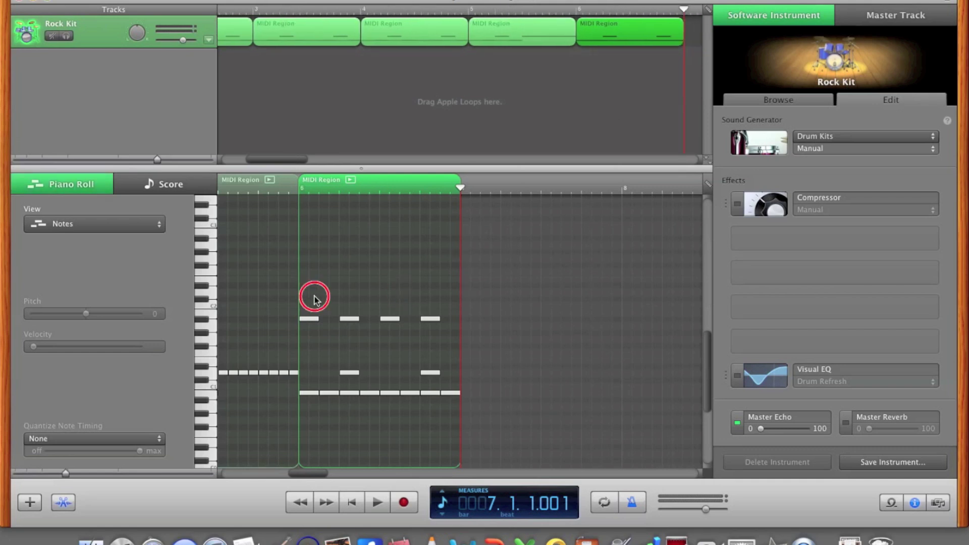
Raise the four A#1 top-row notes in bar 6 to a crash cymbal pitch
drag(313, 298, 433, 336)
click(303, 321)
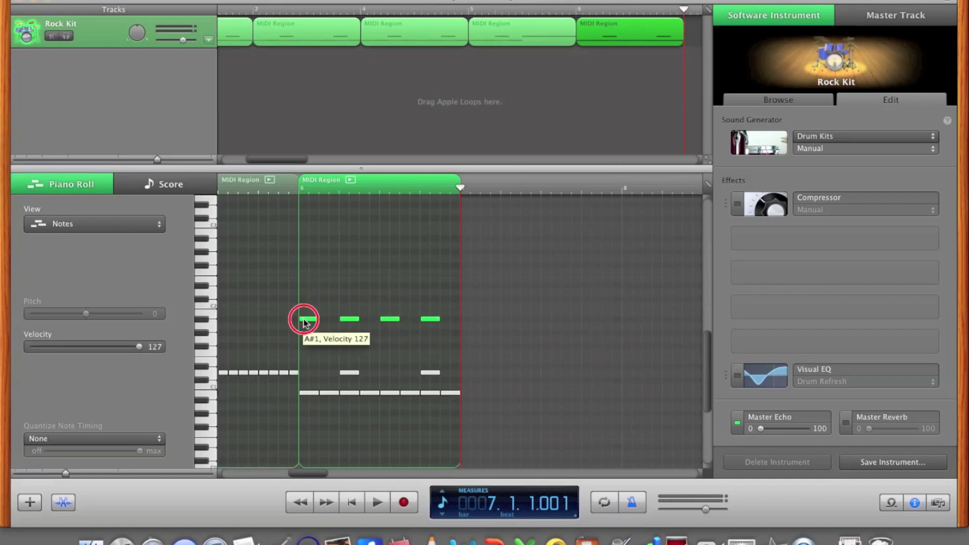
drag(304, 321, 308, 247)
click(332, 298)
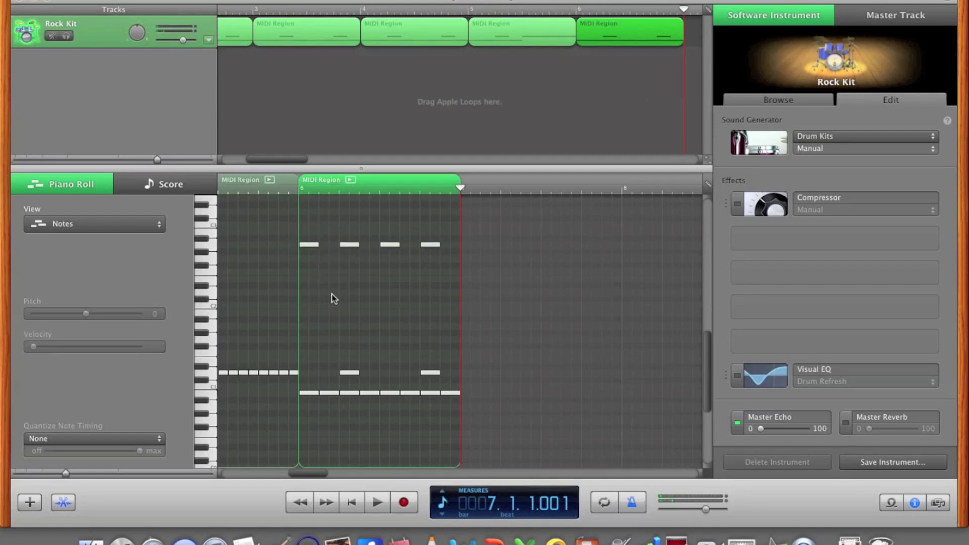
Move the first snare hit one beat later and delete the other snare hit
drag(347, 365, 391, 376)
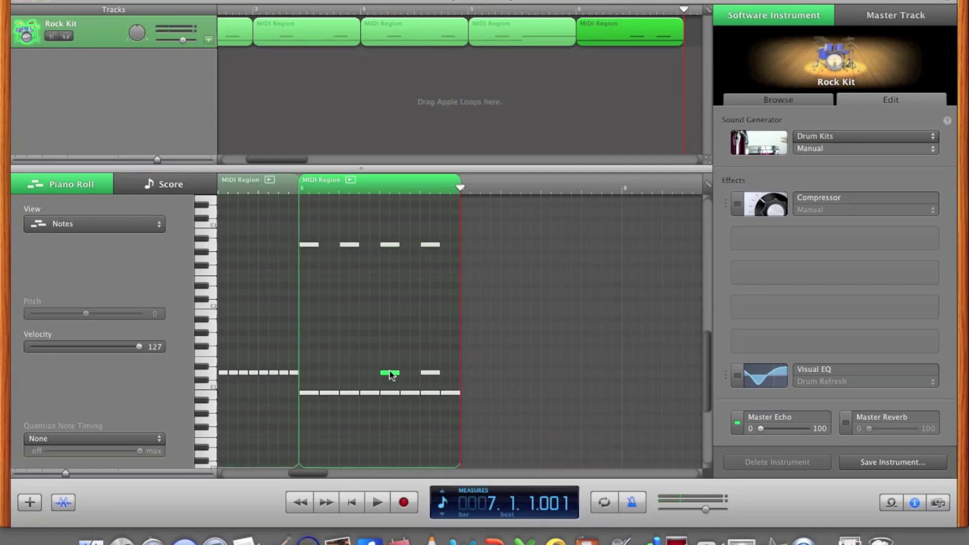
click(430, 375)
key(Delete)
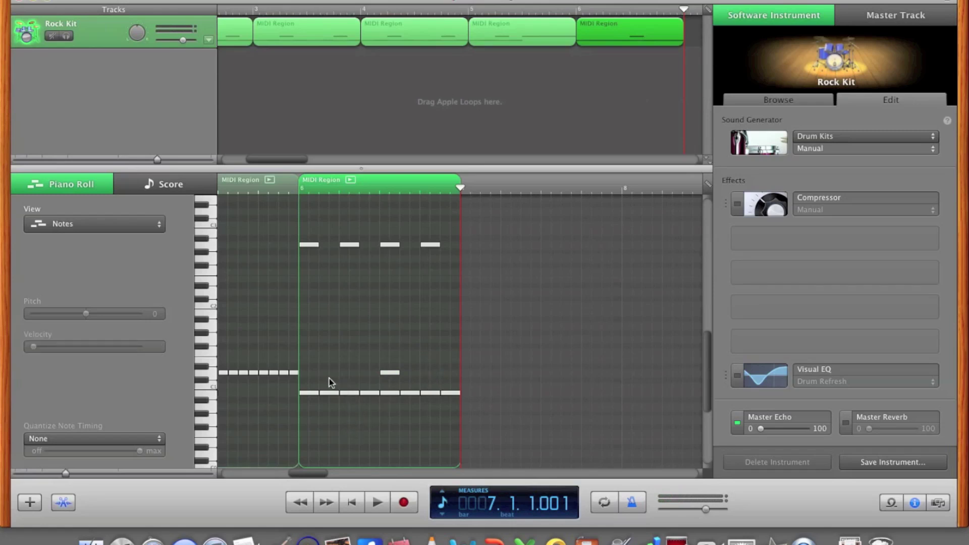
Delete one kick note and the last four bottom-row notes
click(351, 393)
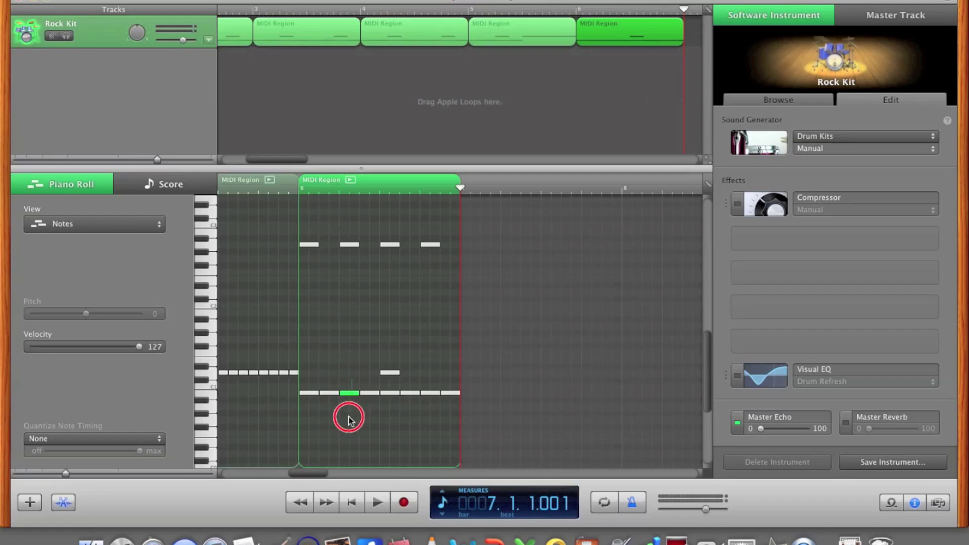
key(Delete)
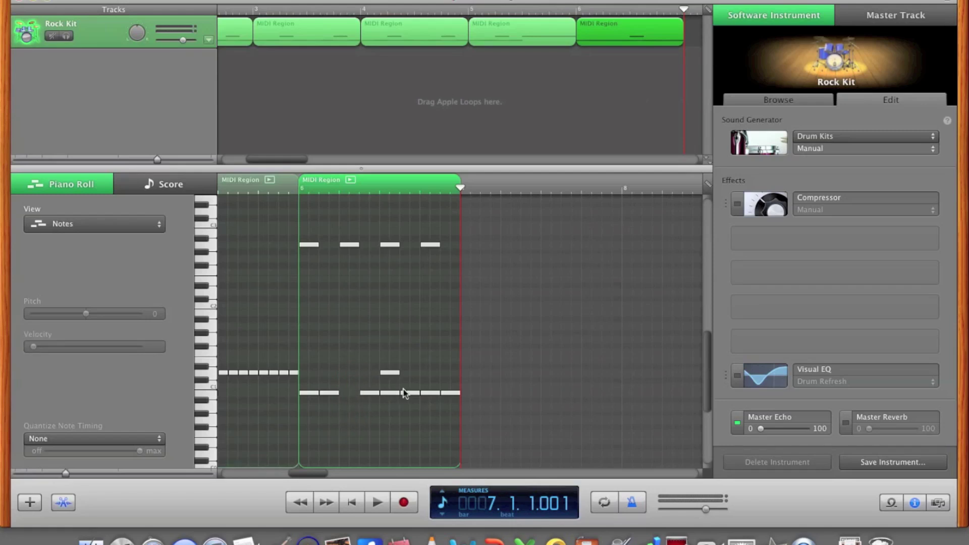
drag(384, 387, 443, 406)
key(Delete)
Play back from bar 4 to hear the varied beat
click(607, 71)
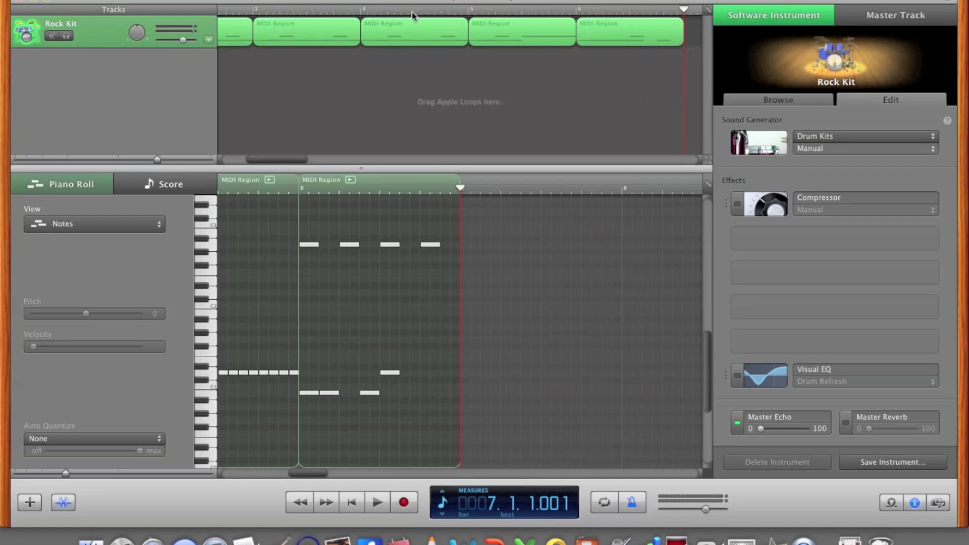
click(360, 10)
key(space)
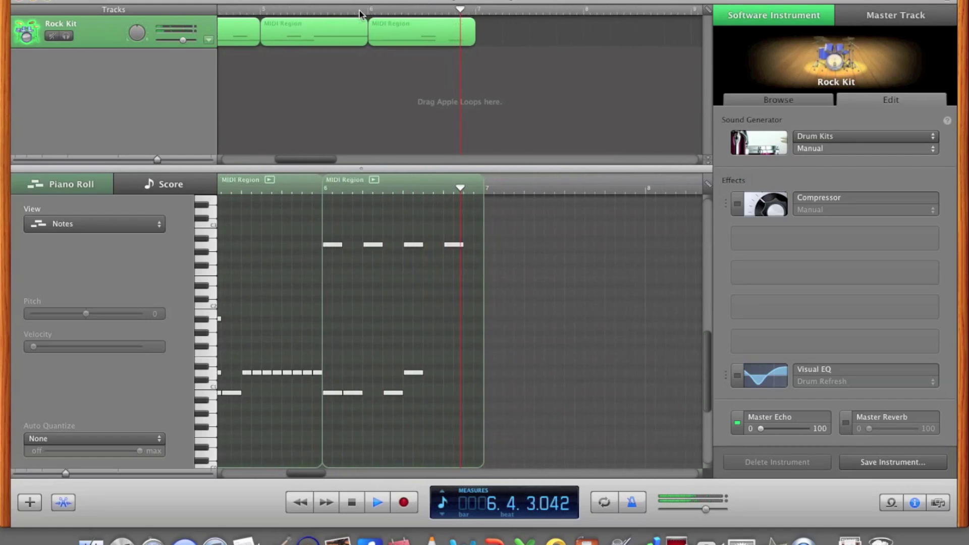
key(space)
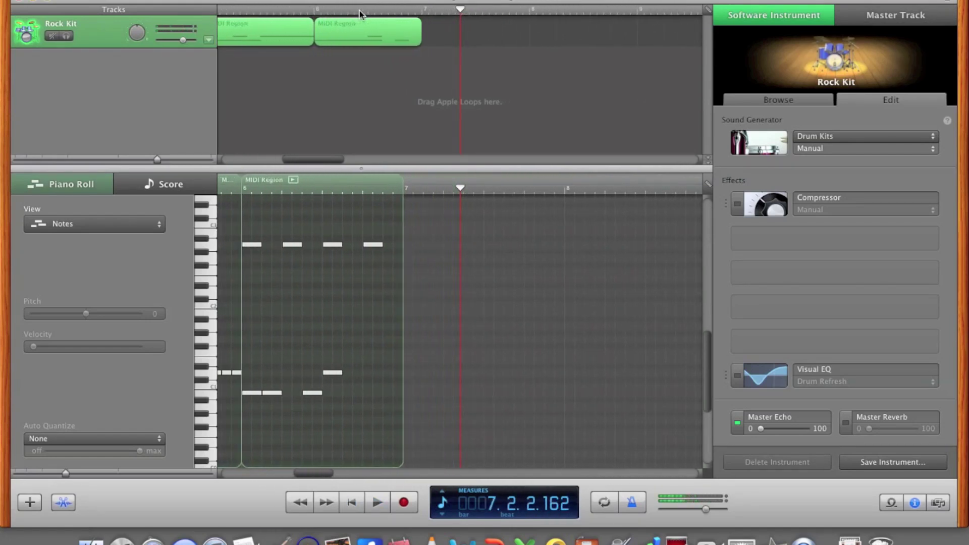
Copy the second drum region and paste it at bar 7
click(353, 41)
click(142, 0)
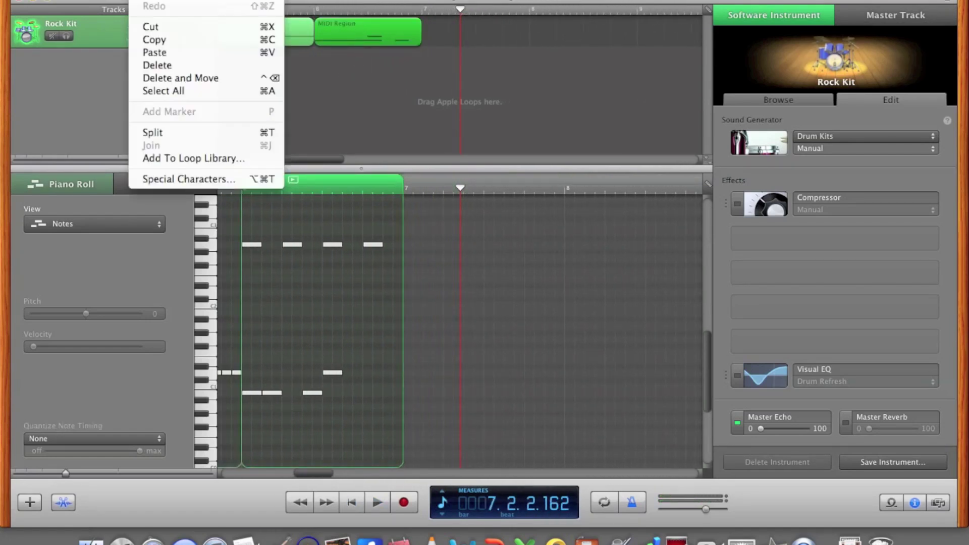
click(154, 39)
click(423, 11)
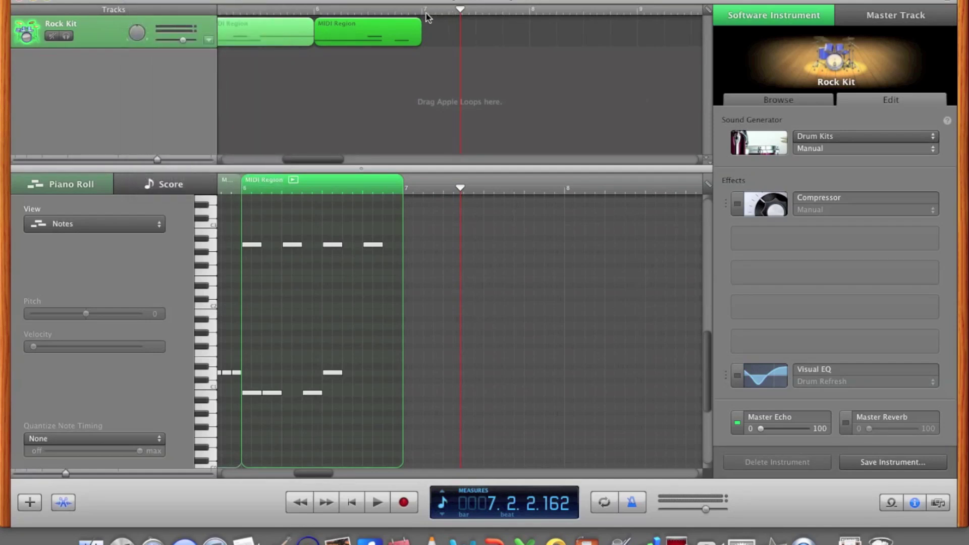
click(142, 0)
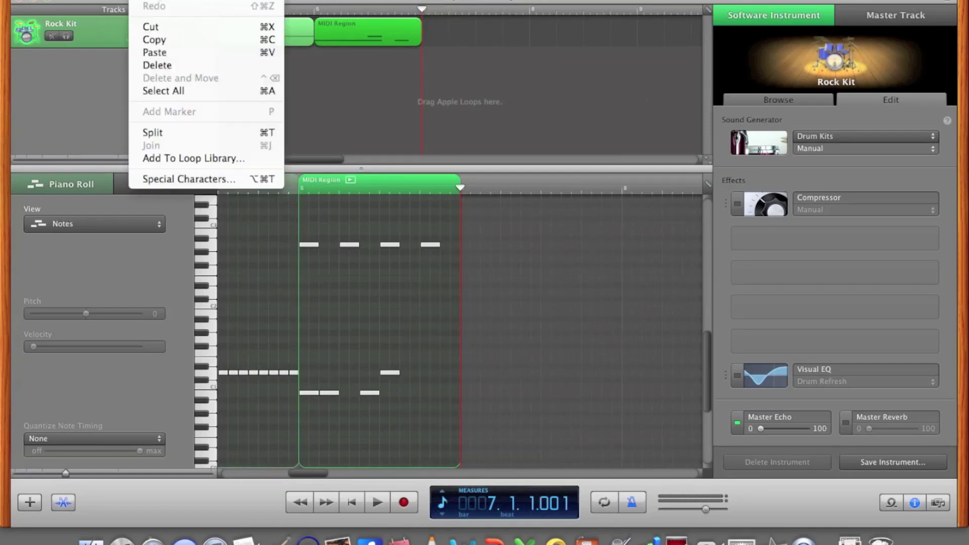
click(154, 52)
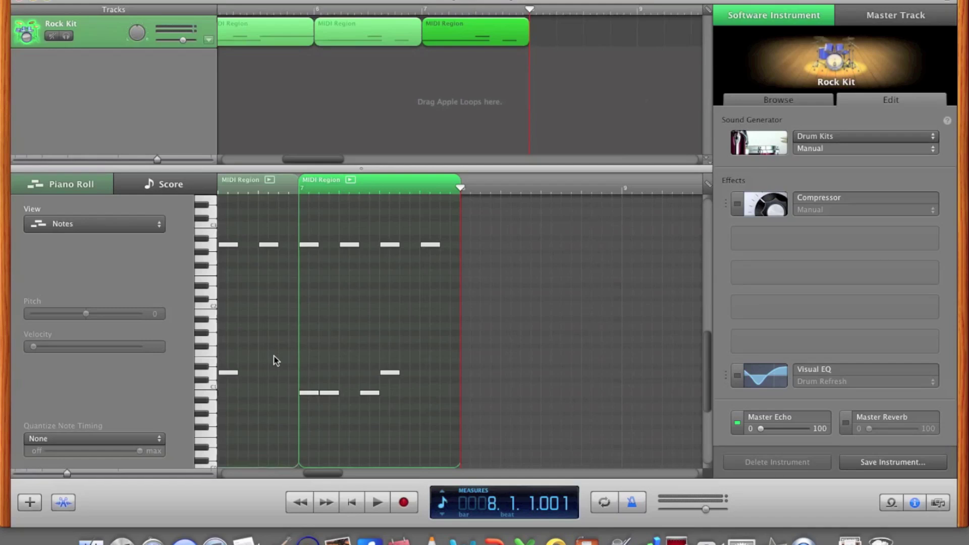
Shift two lowest-row kick notes later, moving the last one near the bar's end
drag(329, 394, 352, 398)
click(369, 396)
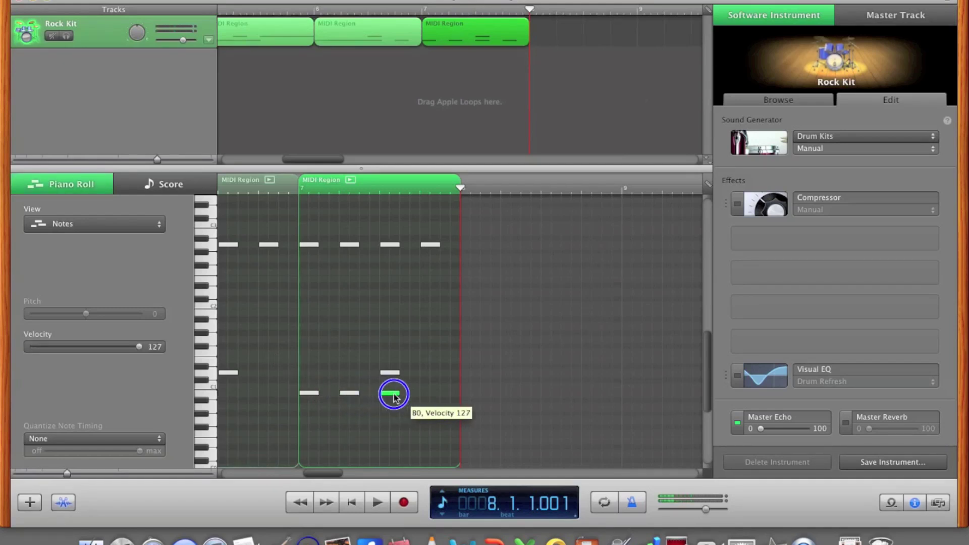
drag(394, 397, 431, 398)
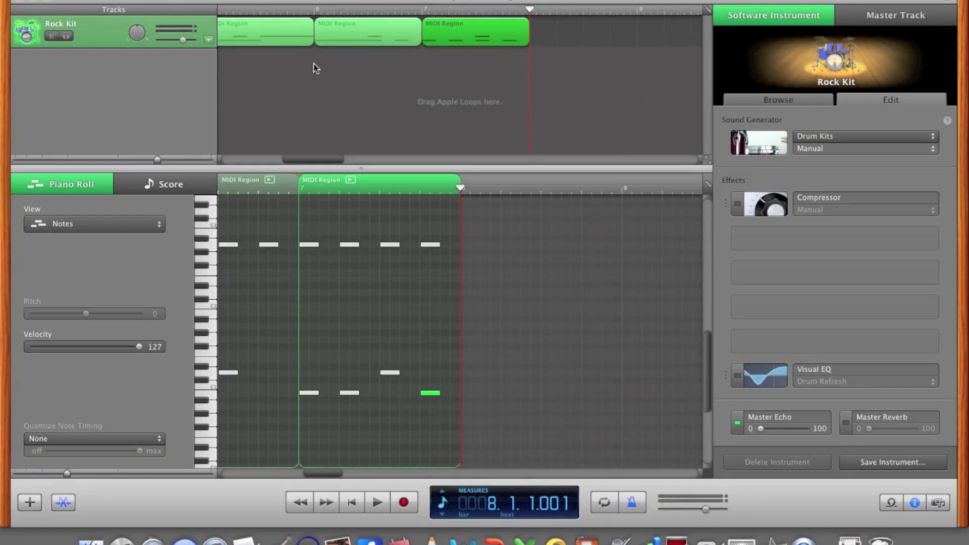
Play back from bar 6 to hear the respaced kicks
click(313, 9)
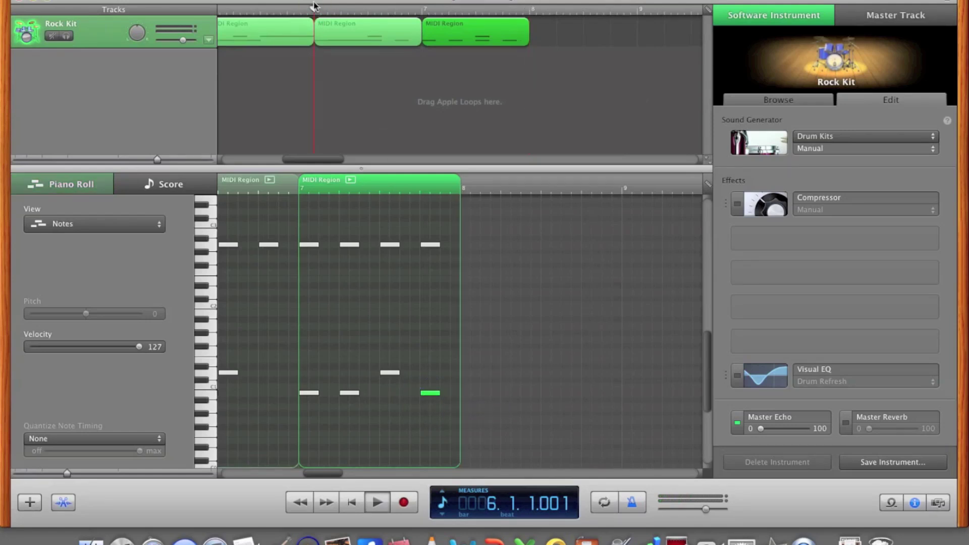
key(space)
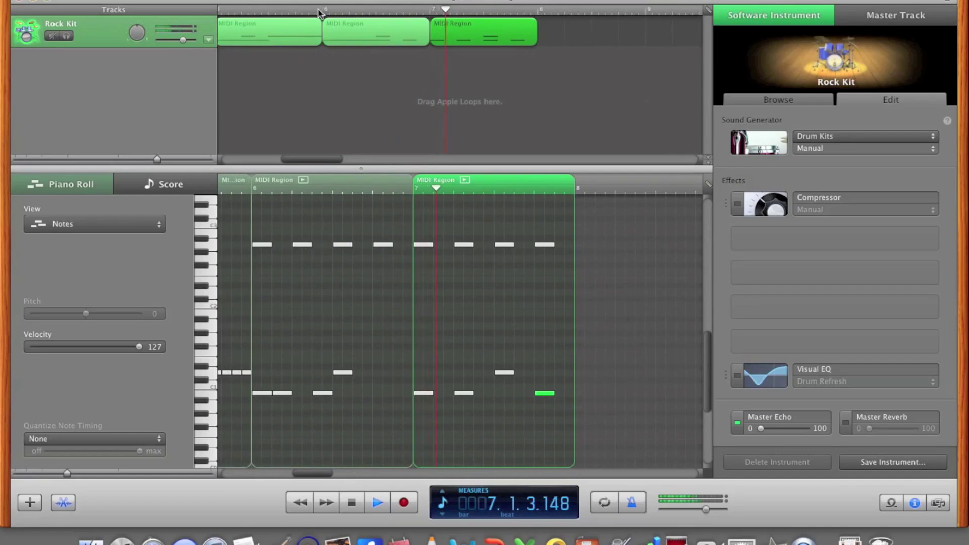
key(space)
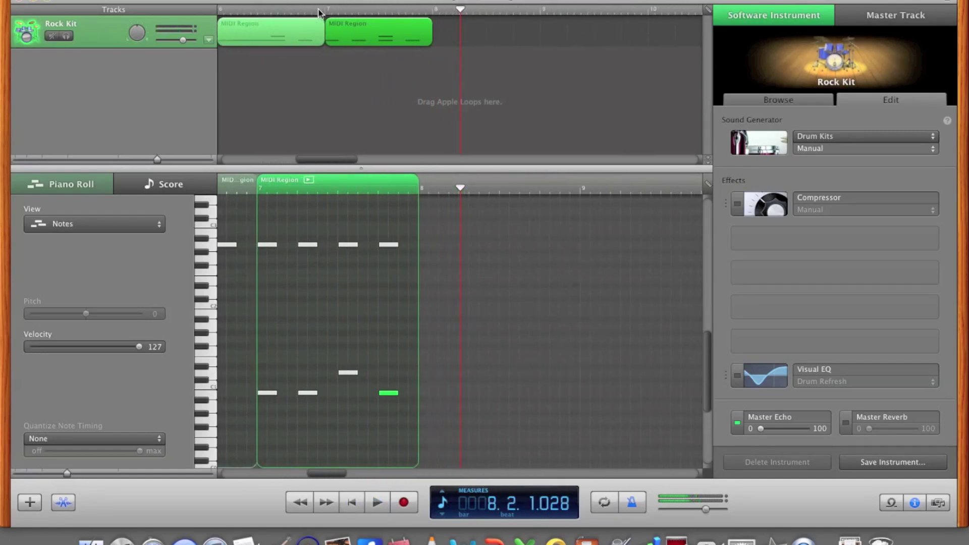
click(319, 79)
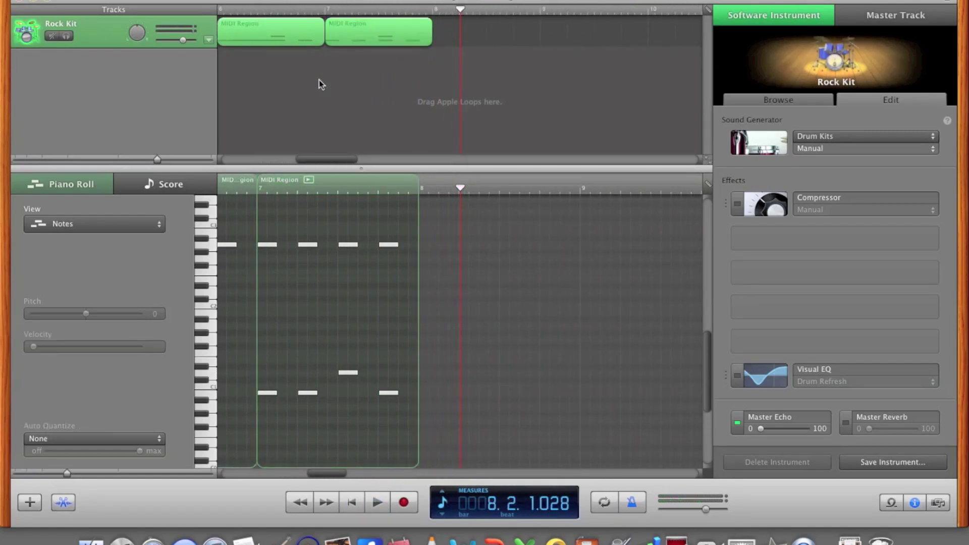
Shorten the first two lowest-row notes in the bar-6 region
click(305, 289)
scroll(305, 289, left, 10)
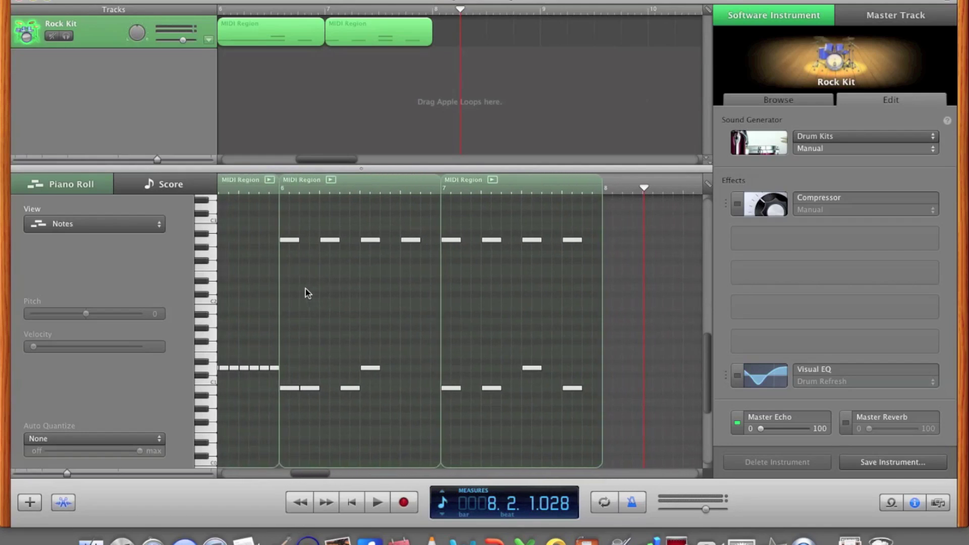
scroll(305, 289, left, 1)
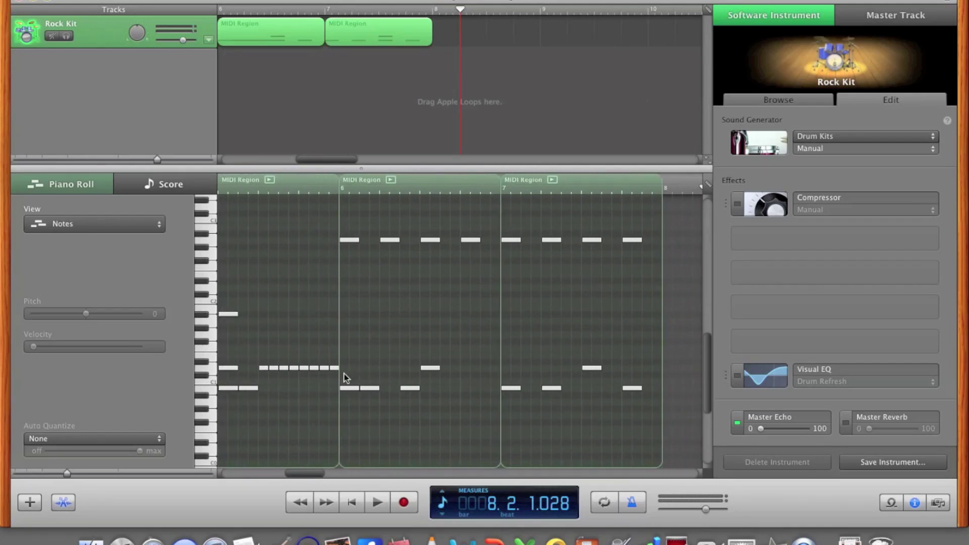
drag(350, 377, 346, 400)
click(358, 400)
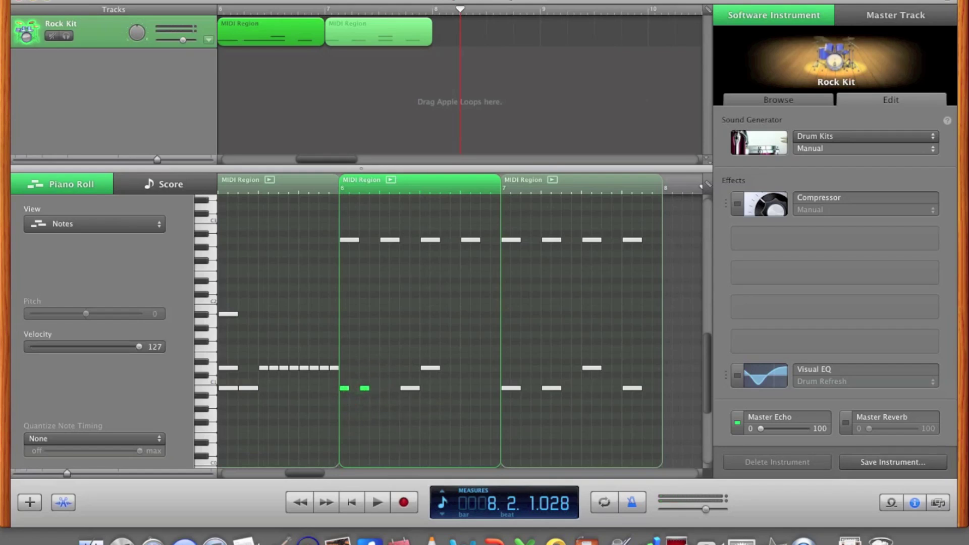
Paste a copy of the two short kick notes right after them, then return the playhead to bar 6
click(136, 1)
click(159, 42)
click(347, 189)
click(136, 1)
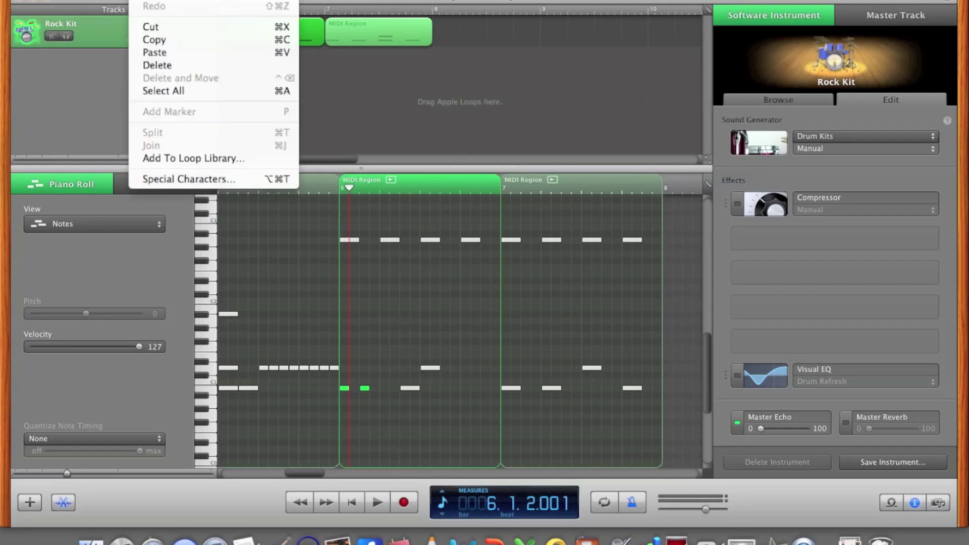
click(161, 54)
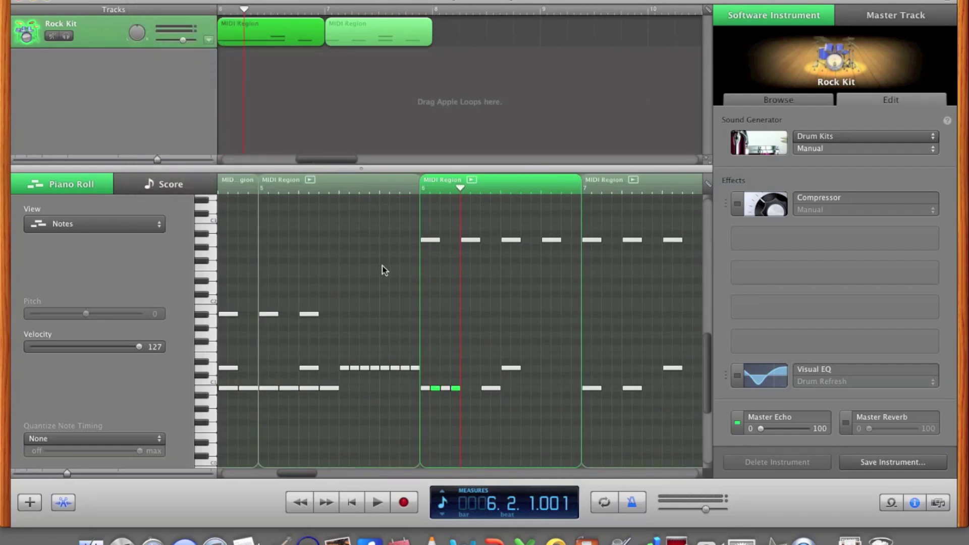
click(456, 343)
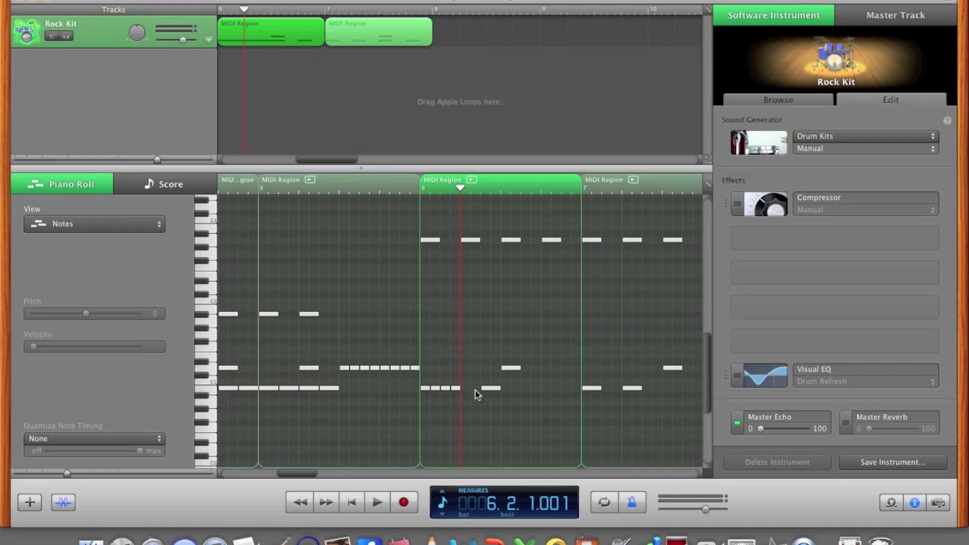
click(221, 10)
drag(221, 10, 293, 18)
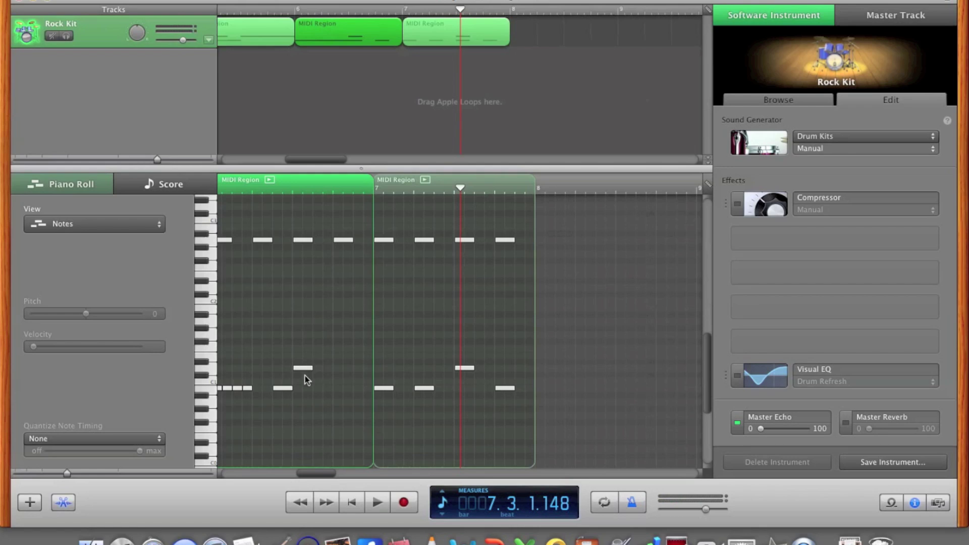
Copy the middle drum region and paste it at bar 7
click(412, 77)
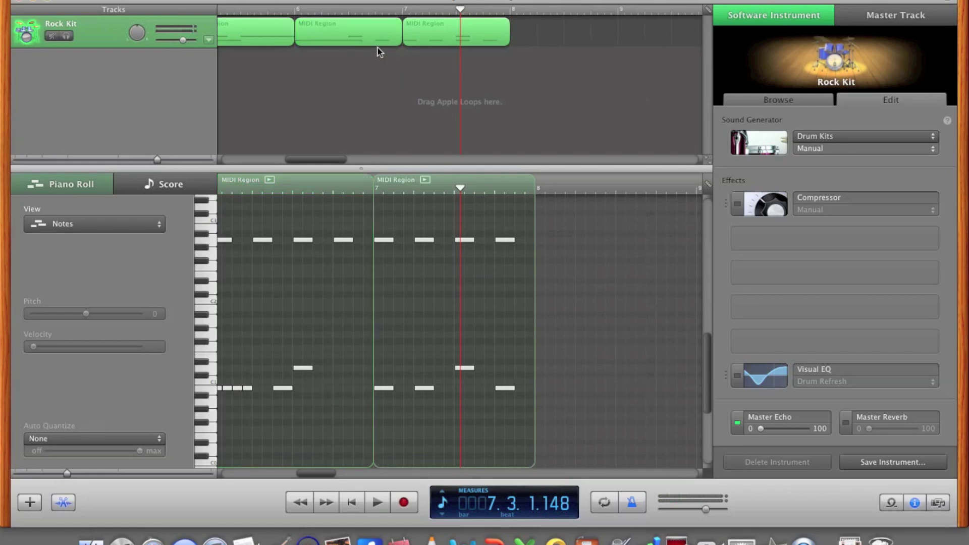
click(378, 47)
click(143, 0)
click(151, 40)
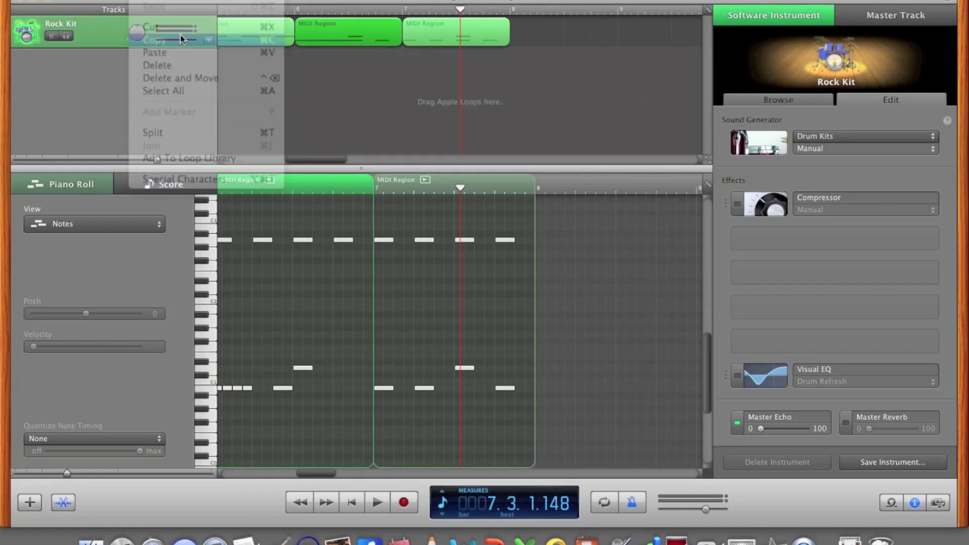
click(403, 9)
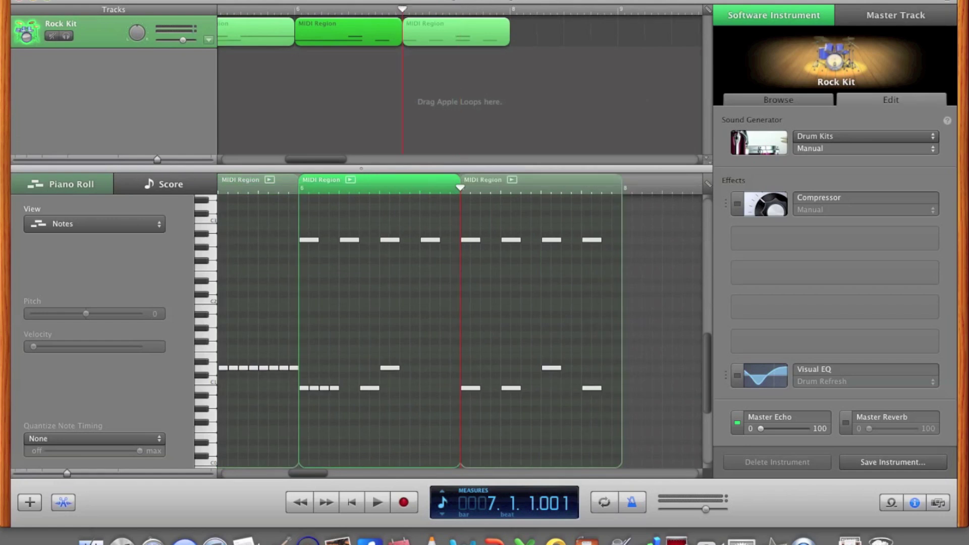
click(144, 0)
click(154, 56)
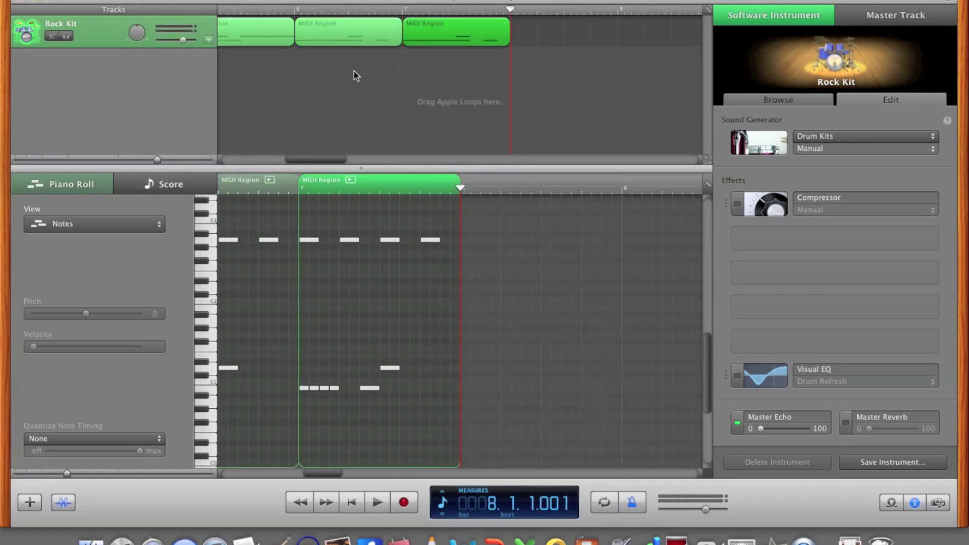
Copy the bar-7 region, paste it after to extend the track, and zoom out
click(433, 36)
click(144, 0)
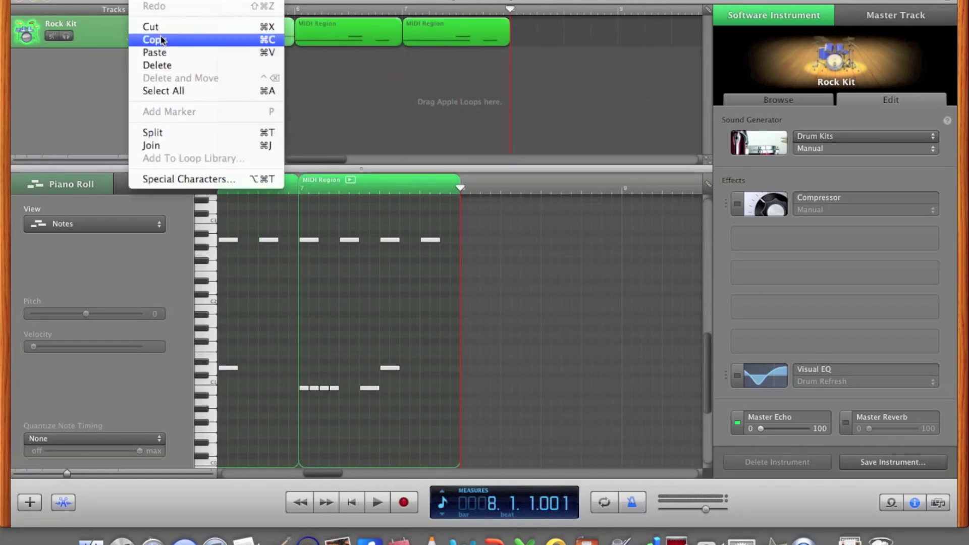
click(161, 39)
click(143, 0)
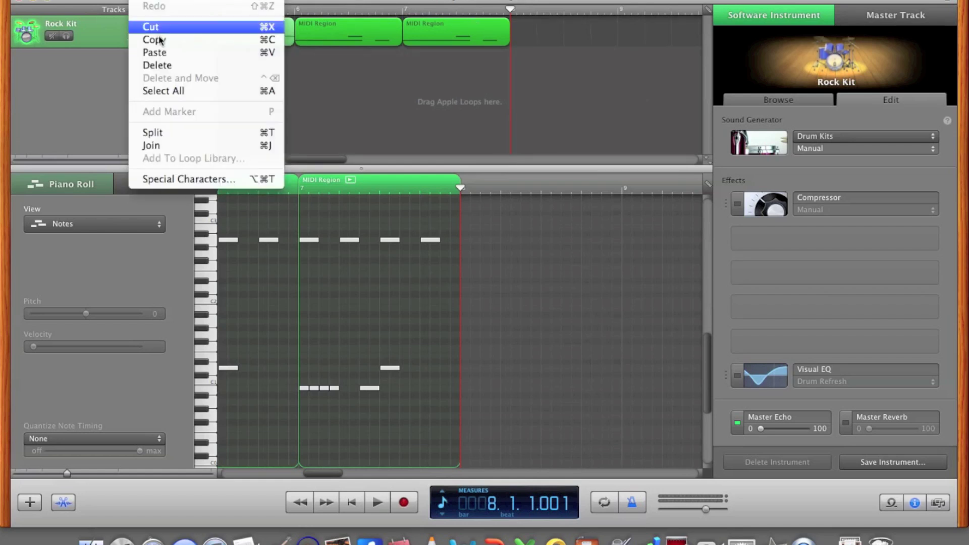
click(163, 56)
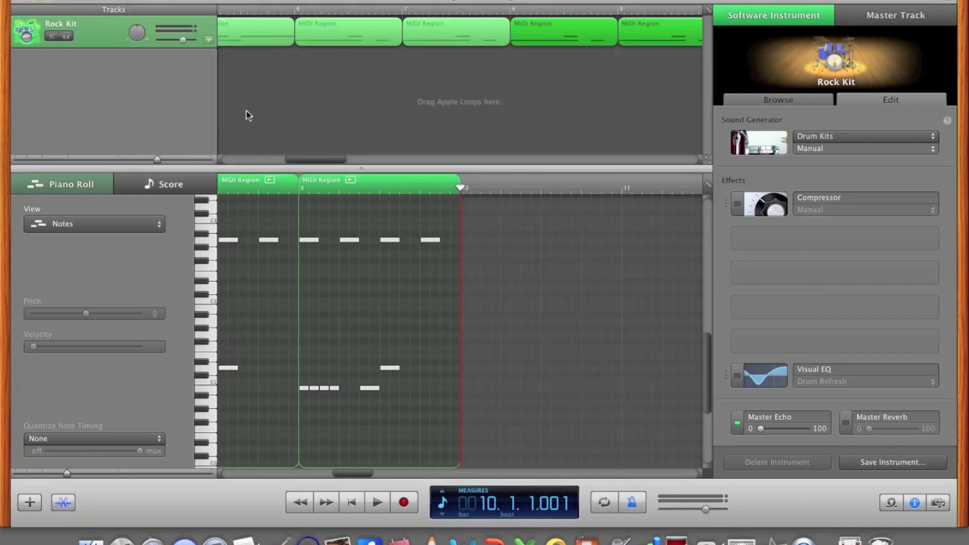
drag(158, 160, 130, 161)
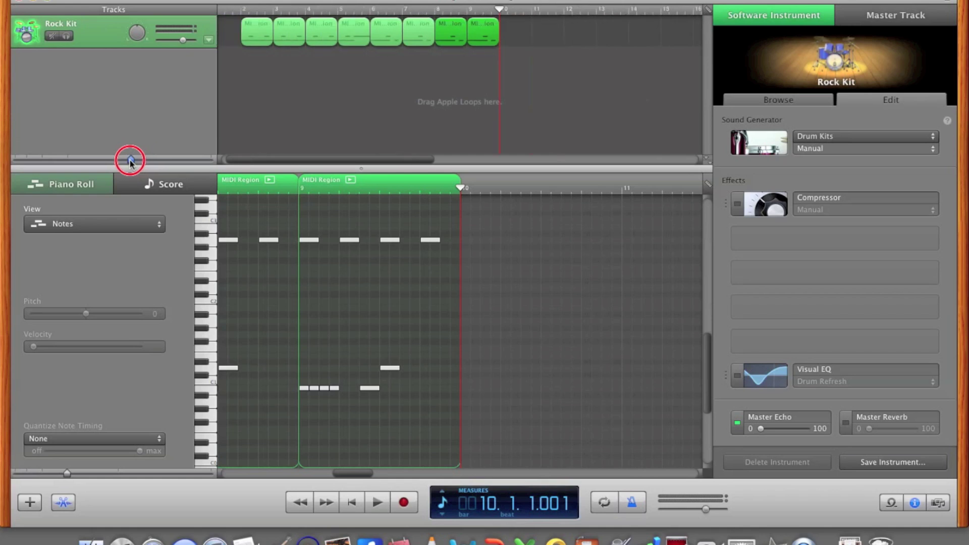
Play the whole Rock Kit drum track from the beginning
drag(236, 12, 227, 10)
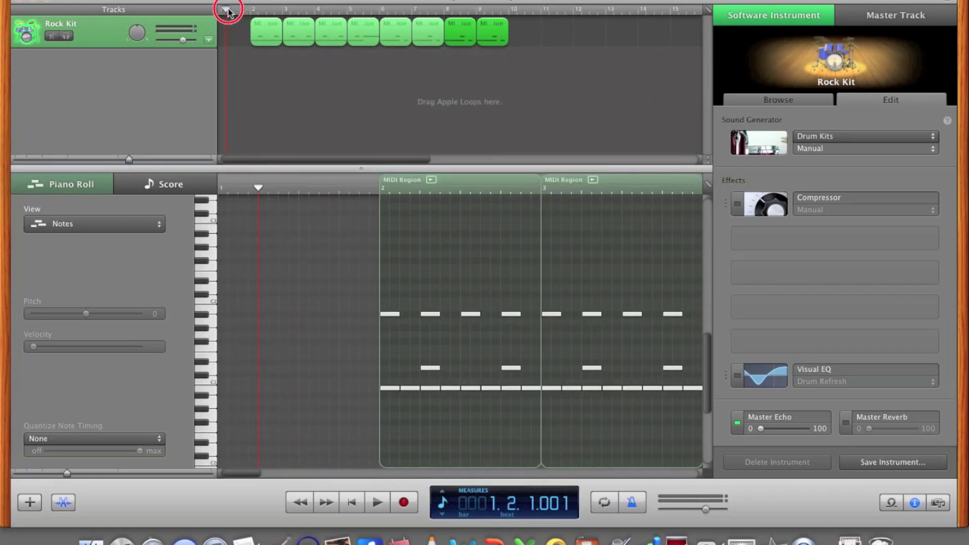
key(space)
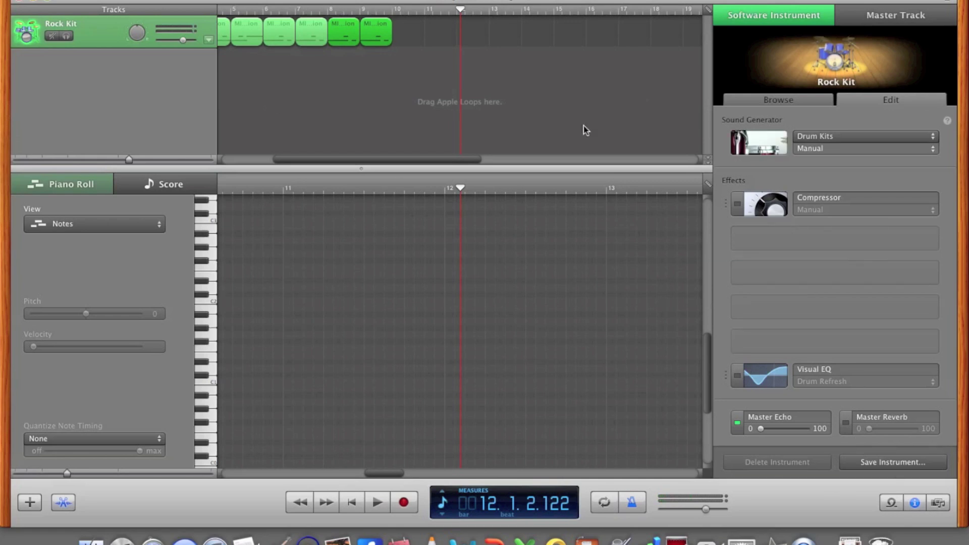
Open the File menu to reach Save As for the project
click(111, 0)
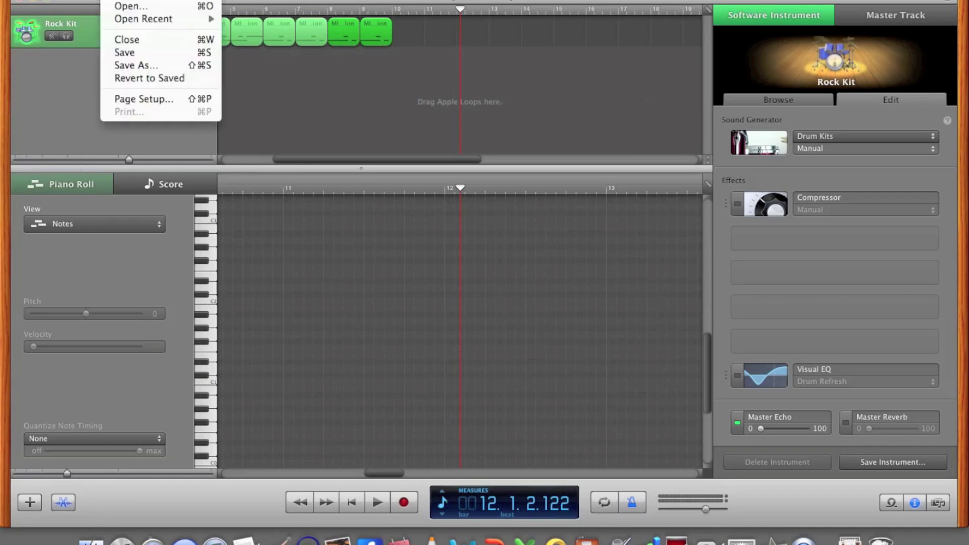